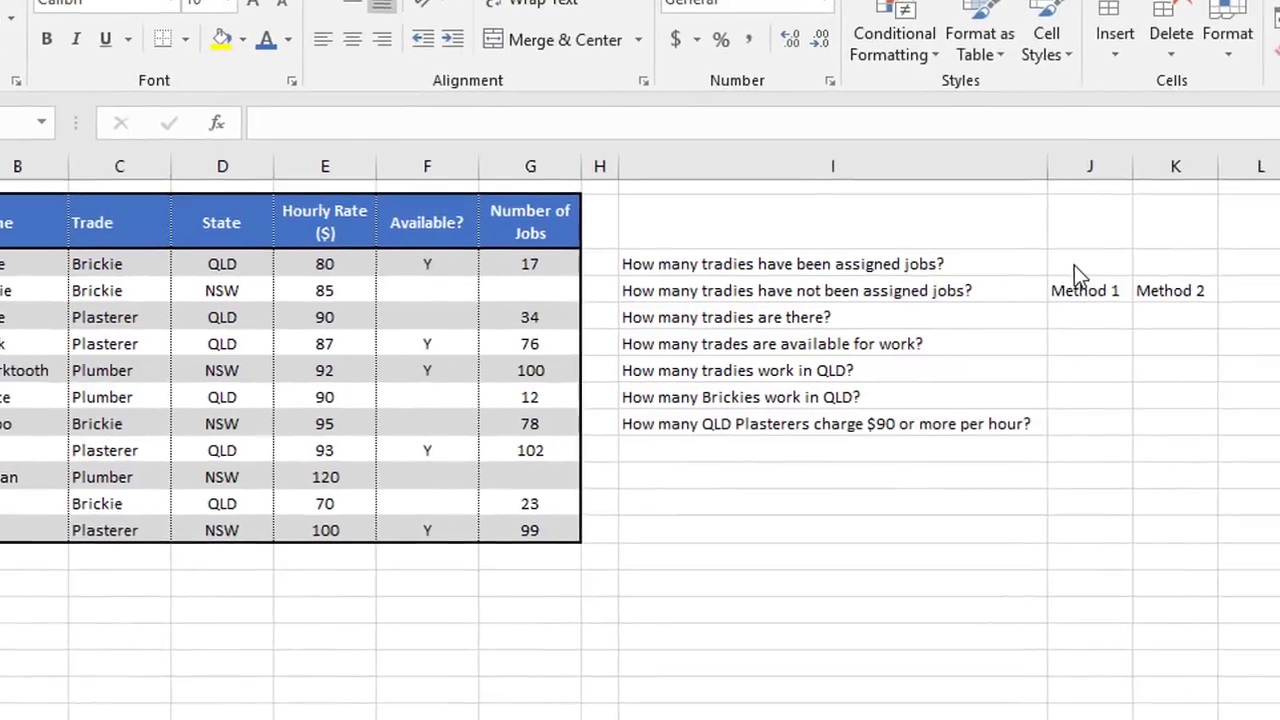
Insert a Count Numbers formula over Number of Jobs G3:G13 in J3, giving 9
key(shift+Right)
key(ctrl+space)
click(950, 263)
text(=count()
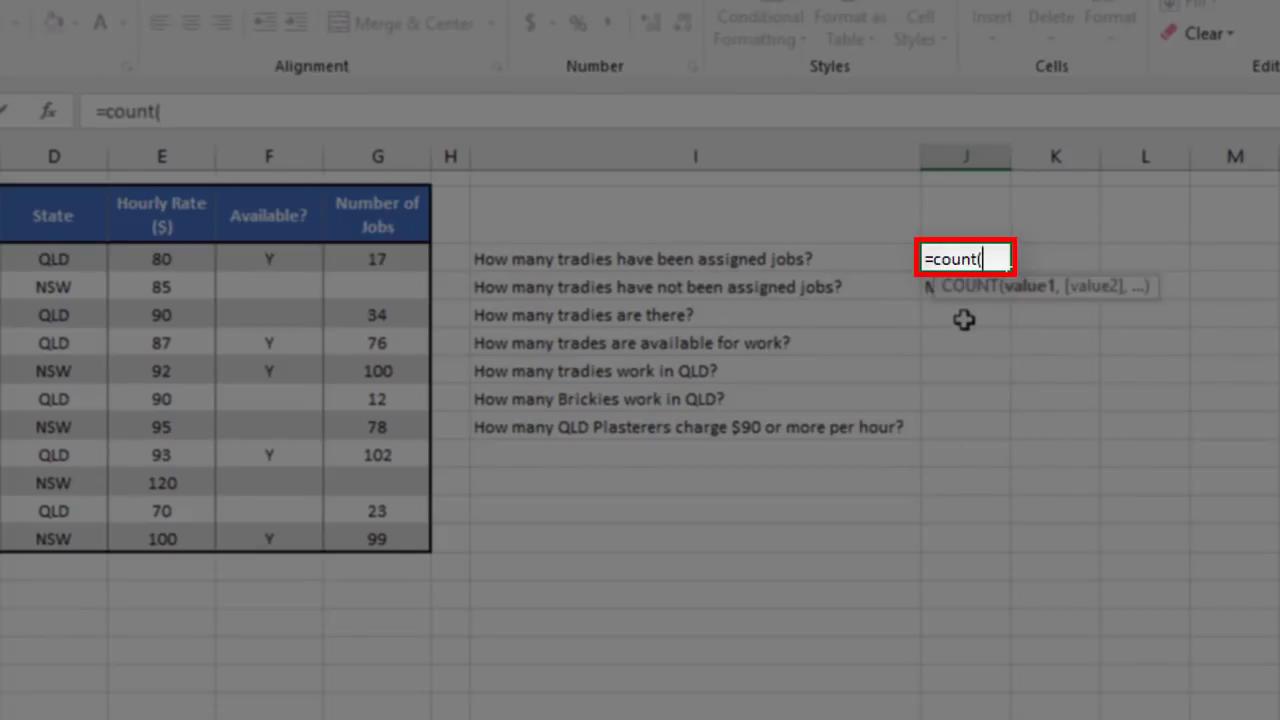
key(Escape)
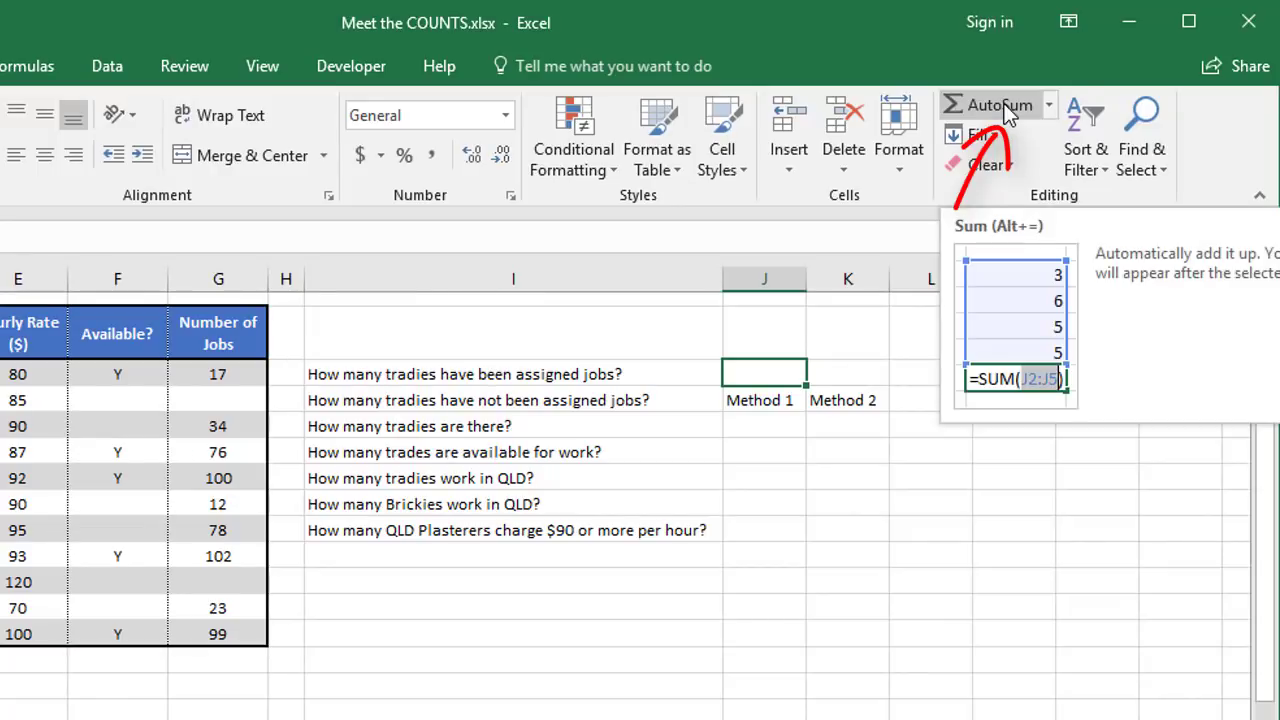
click(1049, 105)
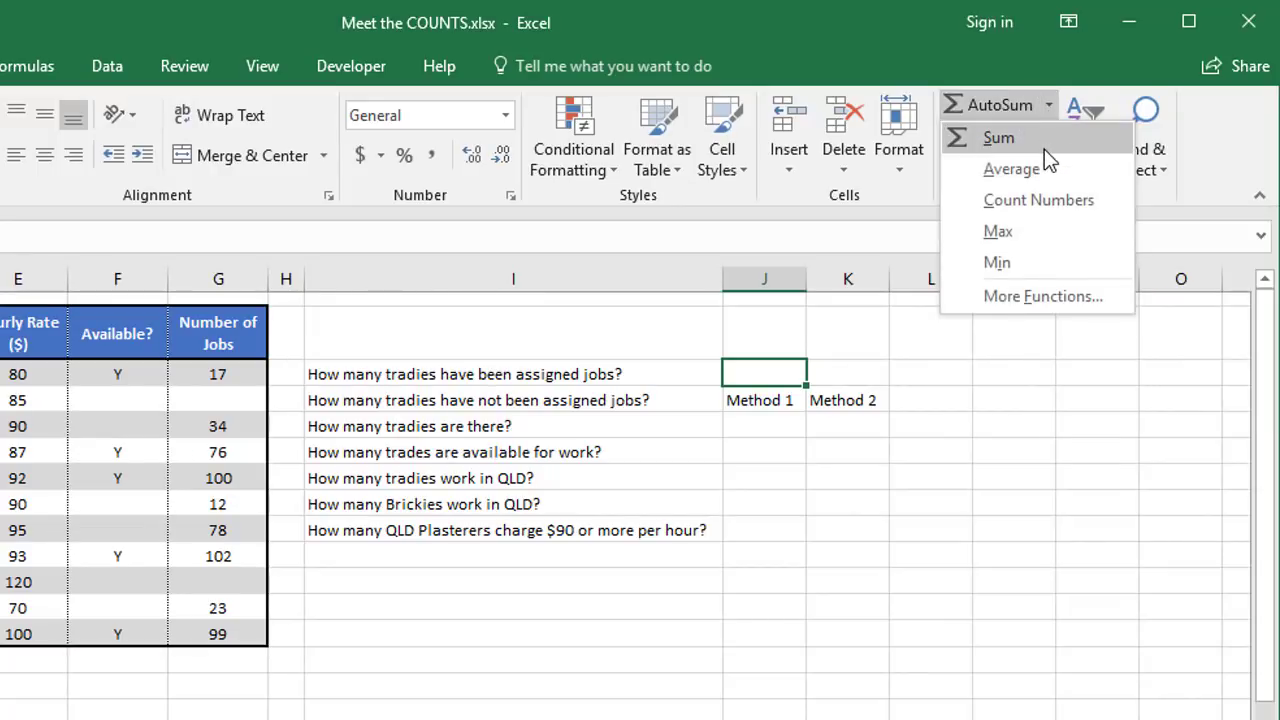
click(1038, 203)
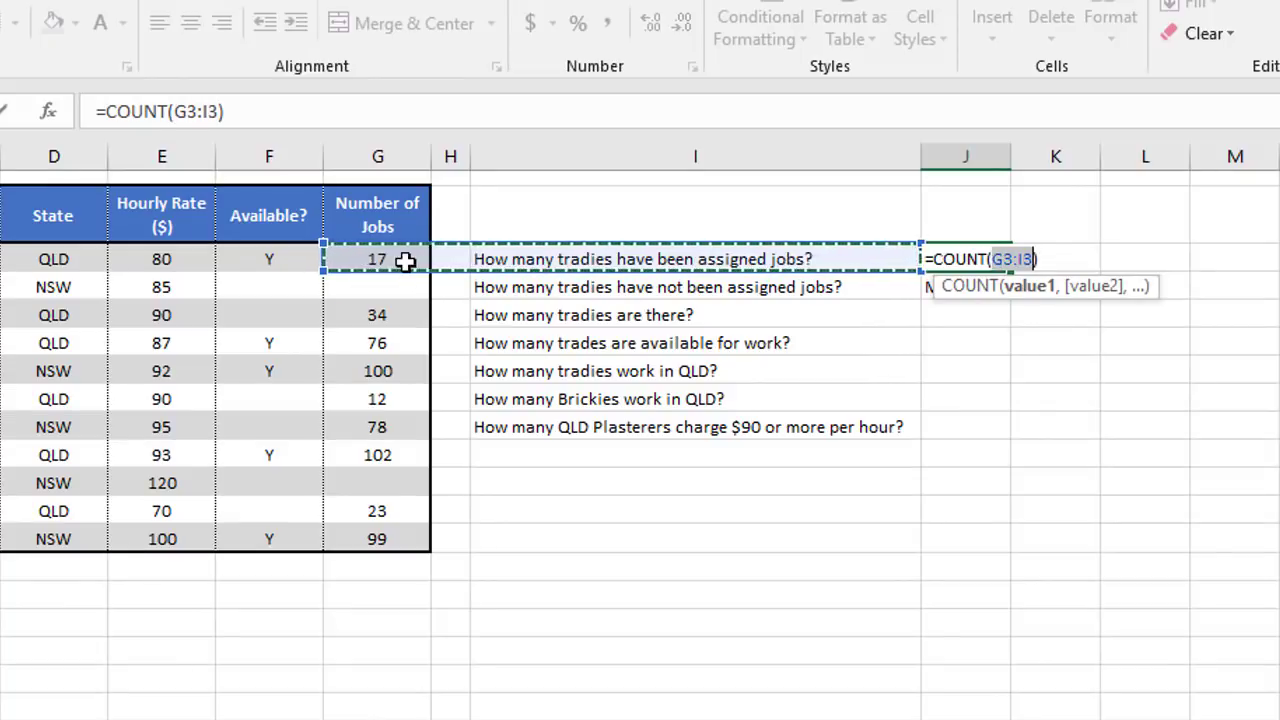
drag(409, 263, 355, 538)
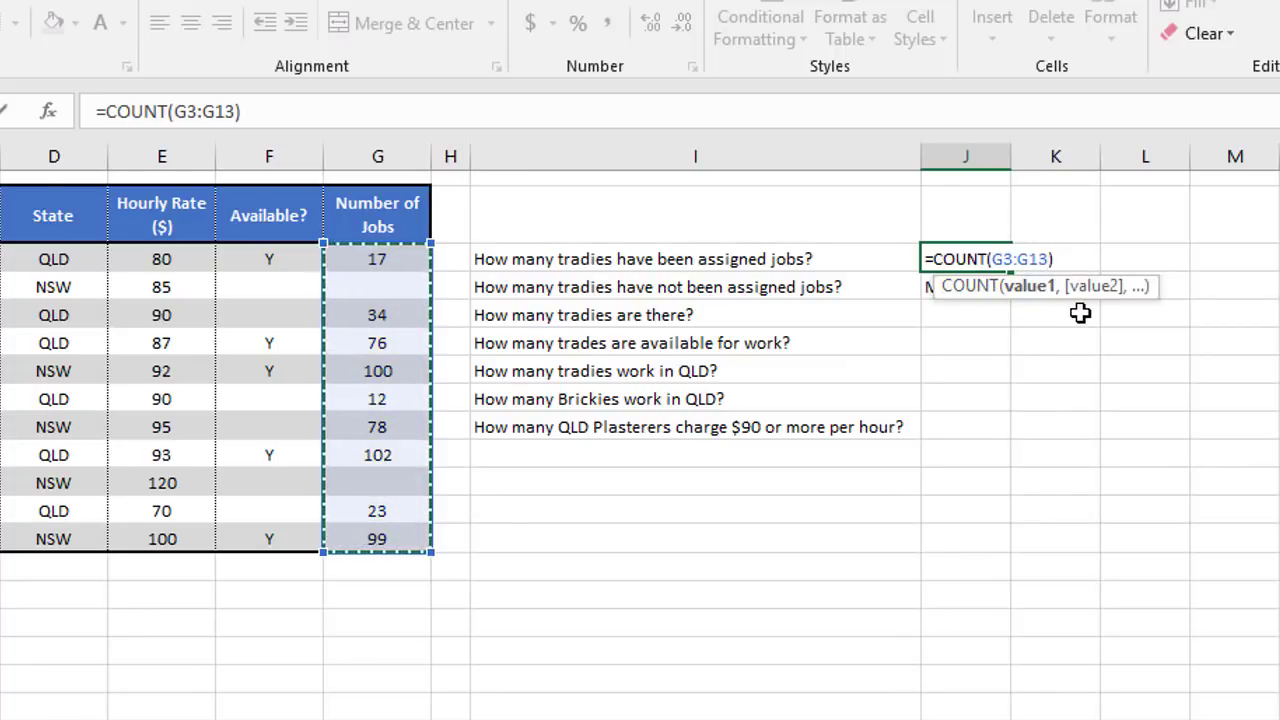
key(Return)
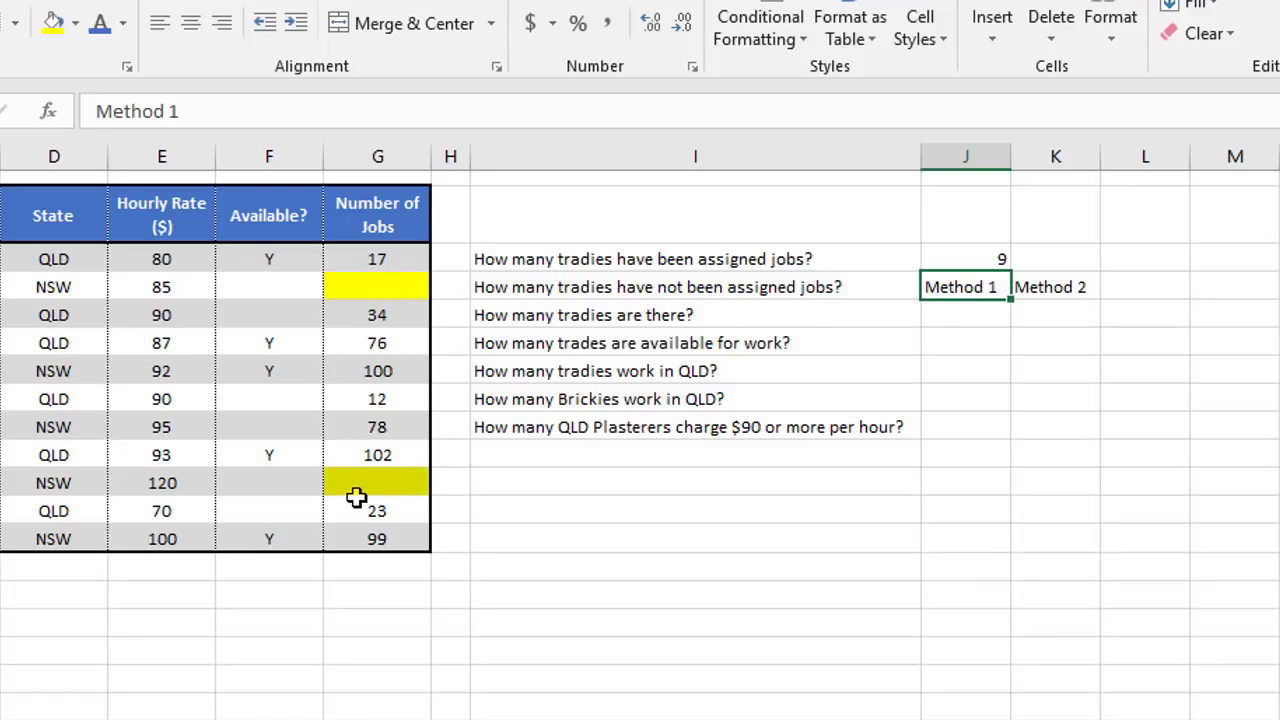
Enter =COUNTBLANK(G3:G13) beside the unassigned-jobs question, giving 2
text(=countblank()
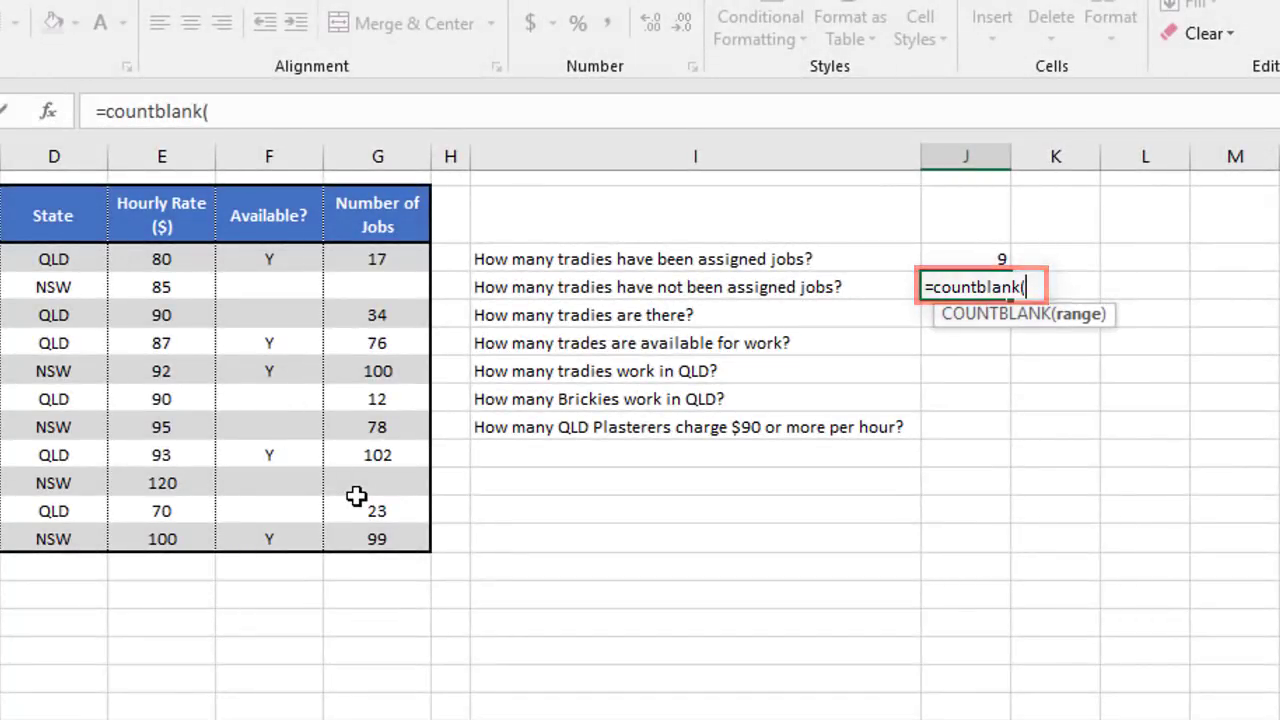
drag(397, 260, 385, 539)
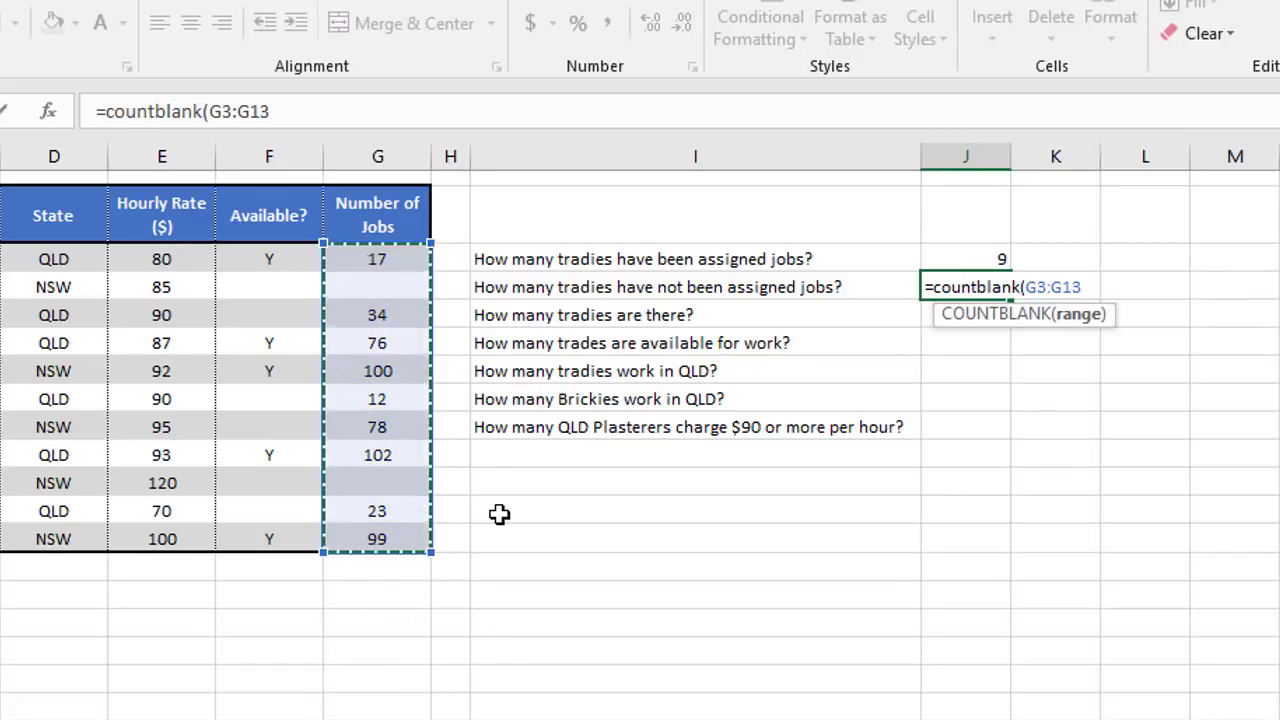
text())
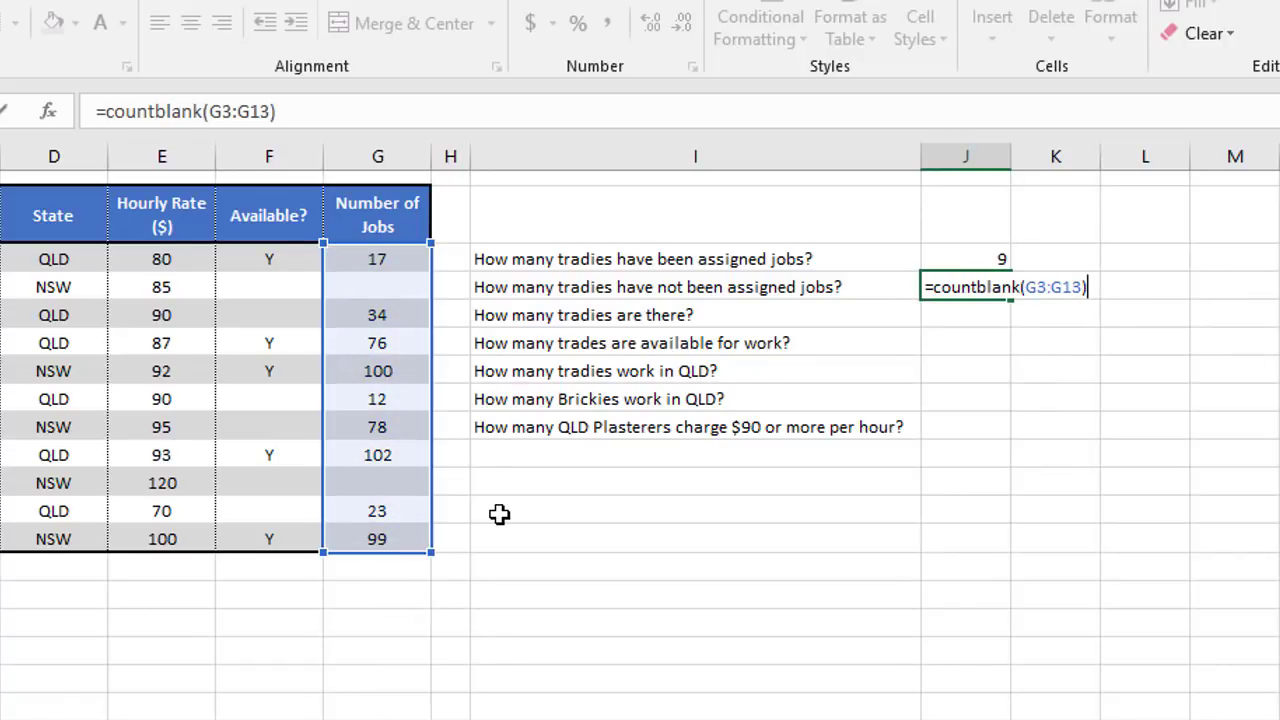
key(Return)
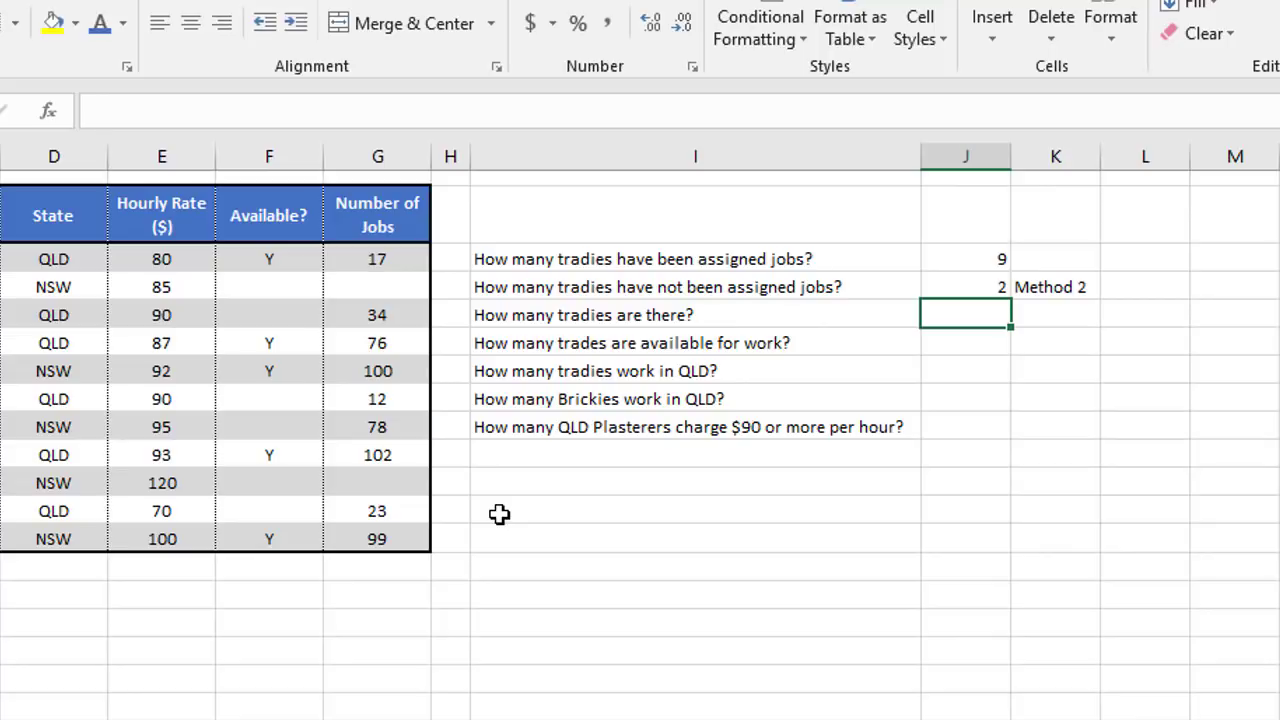
Enter =COUNTA(B3:B13) over the Name cells in J5, giving 11 tradies
key(alt+m)
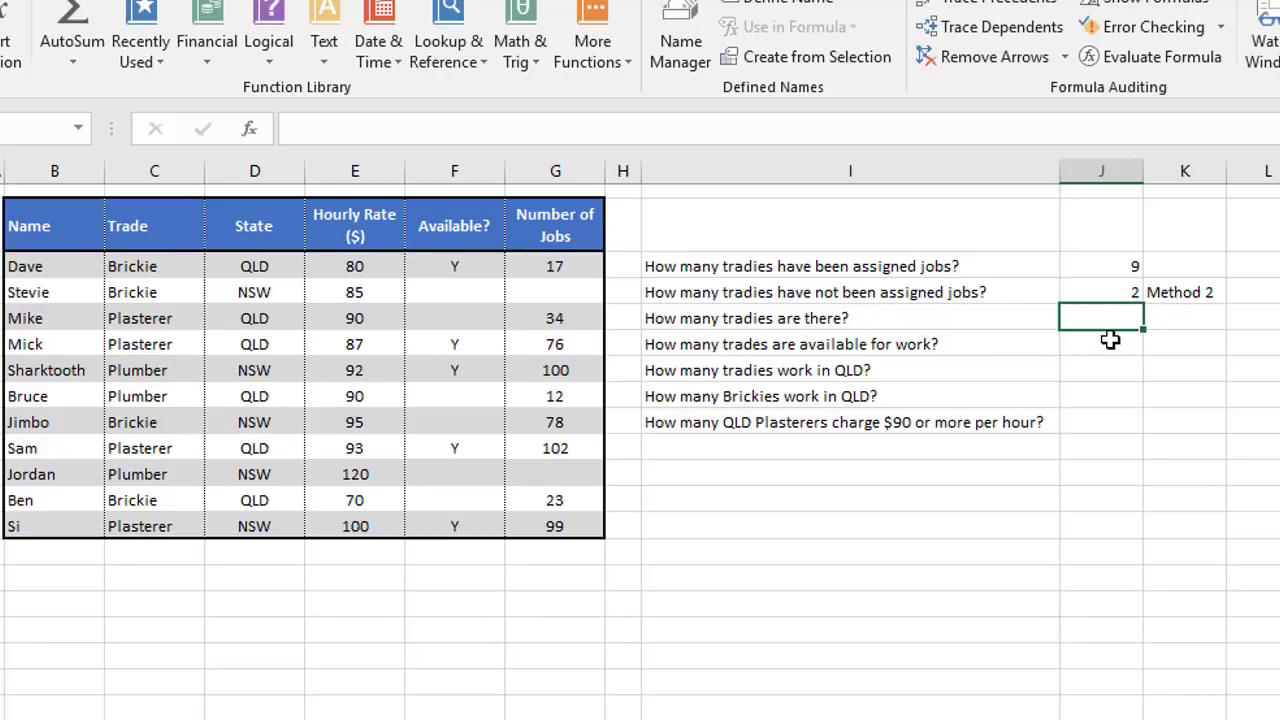
text(=counta()
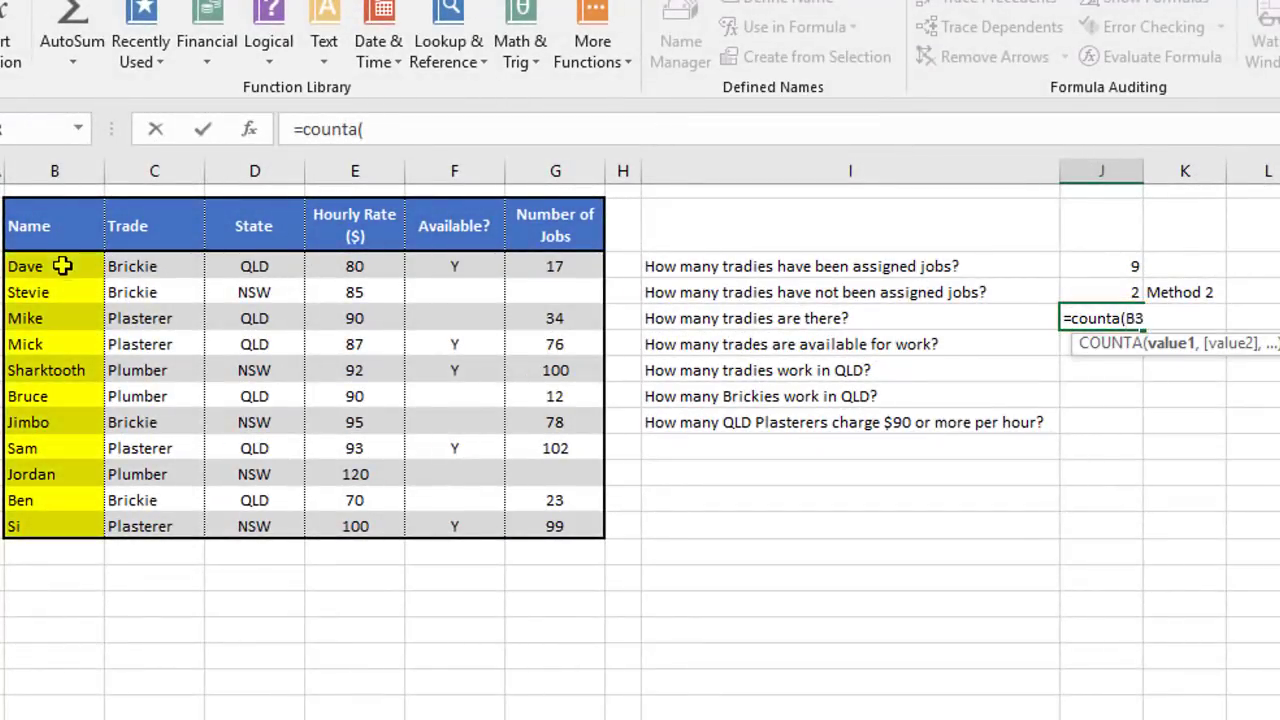
drag(26, 265, 32, 513)
text())
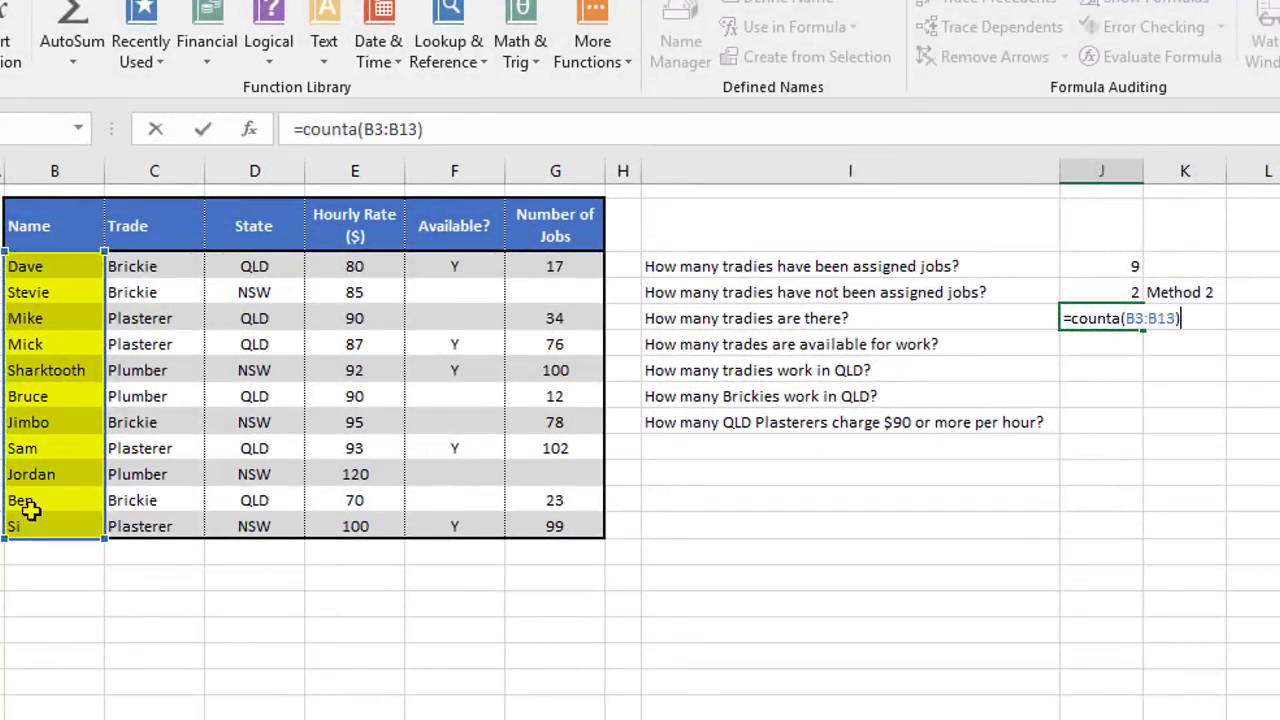
key(Return)
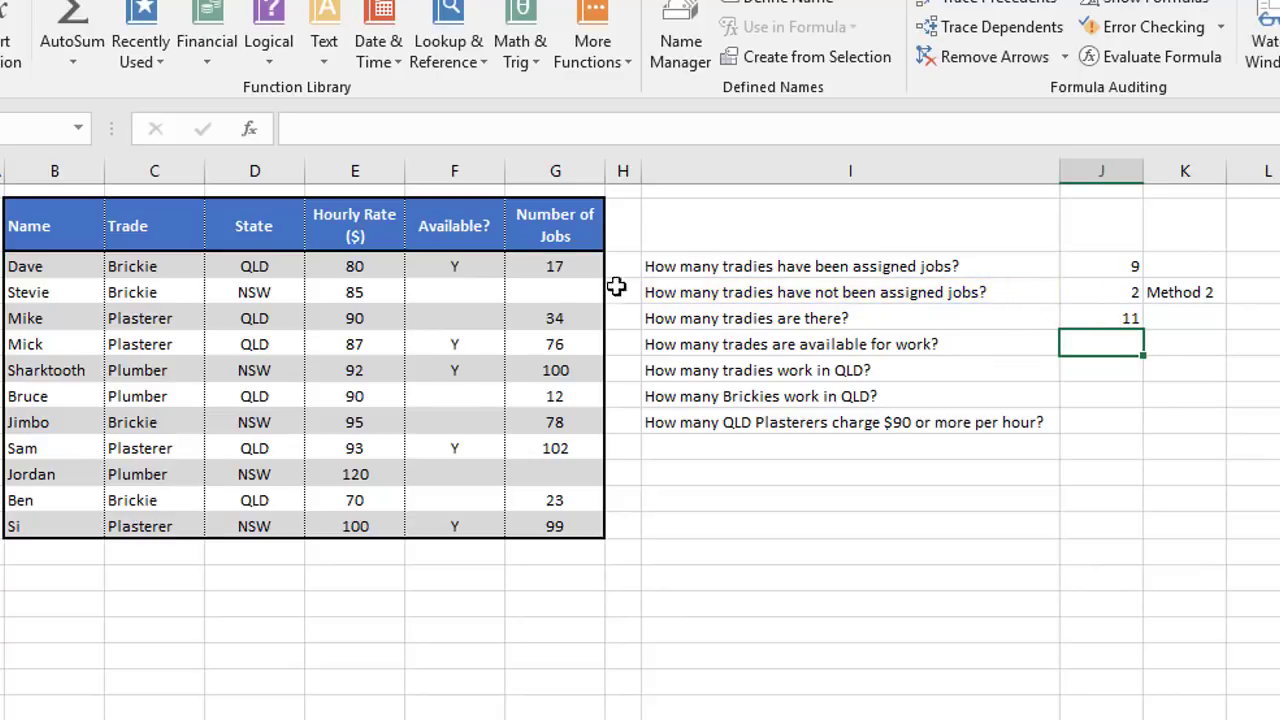
Type None into G4 and G11, then check the COUNTBLANK answer now reads 0
click(574, 291)
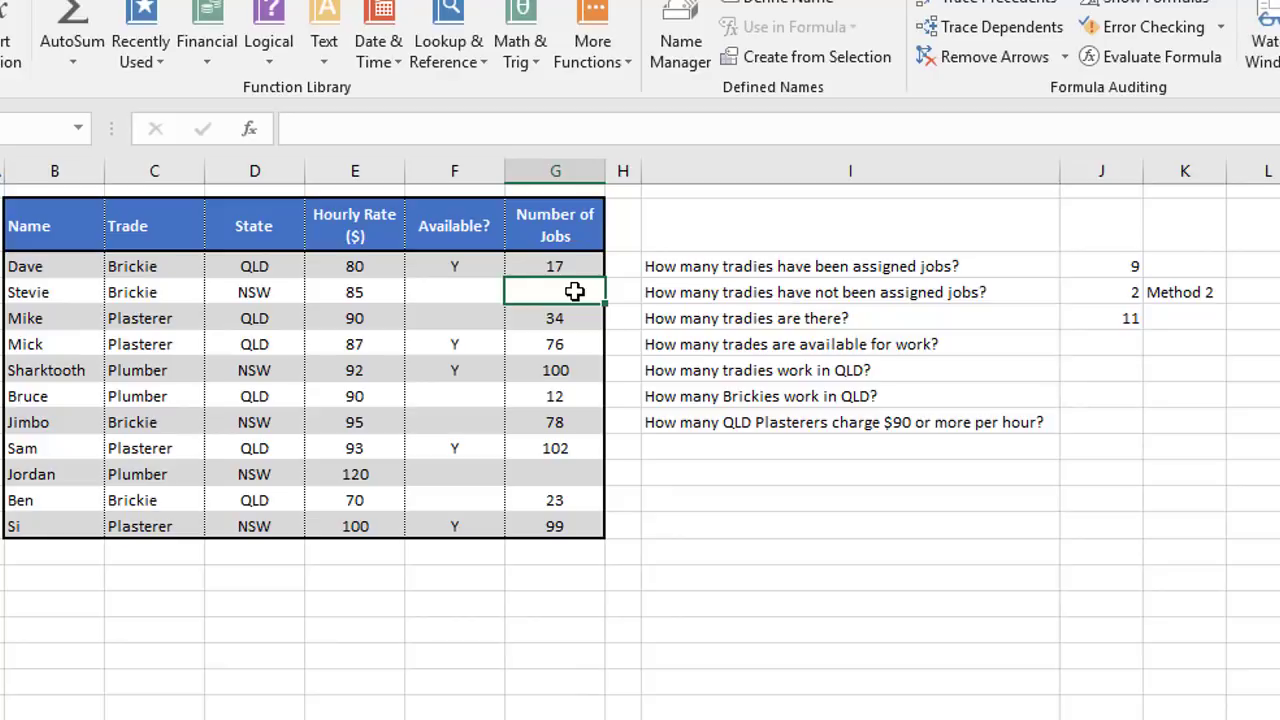
text(None)
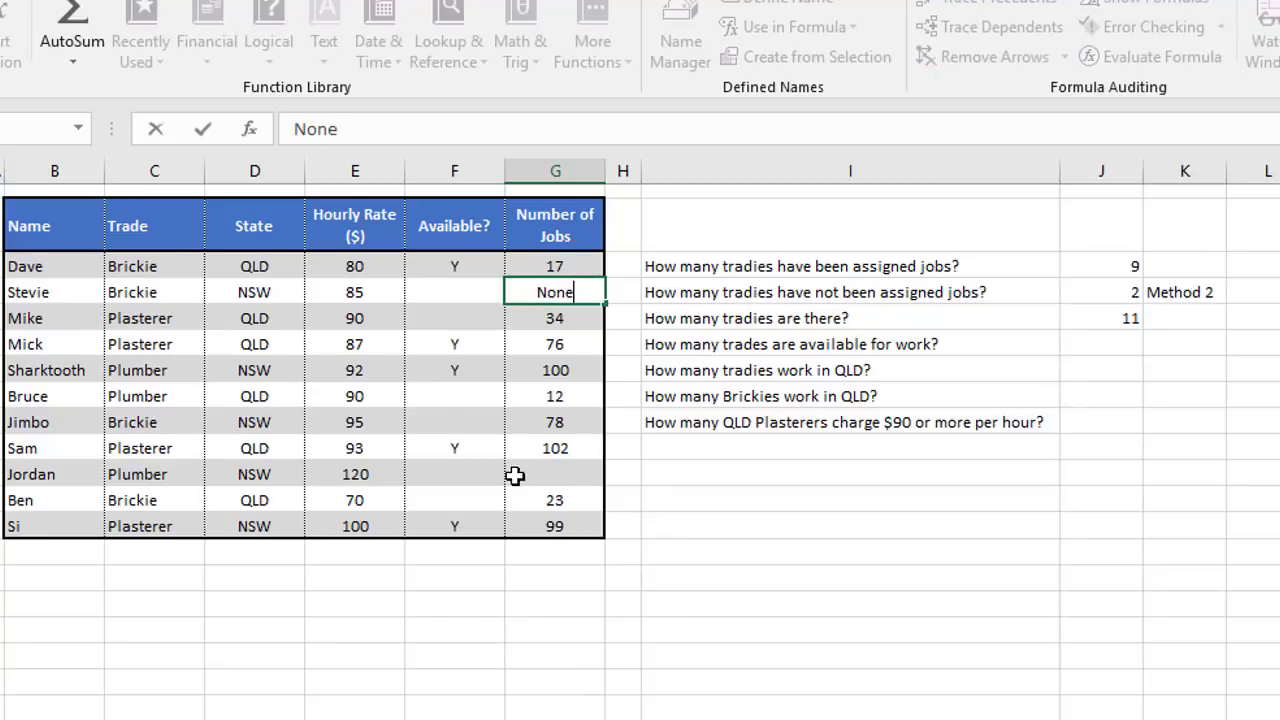
click(561, 474)
text(None)
key(Return)
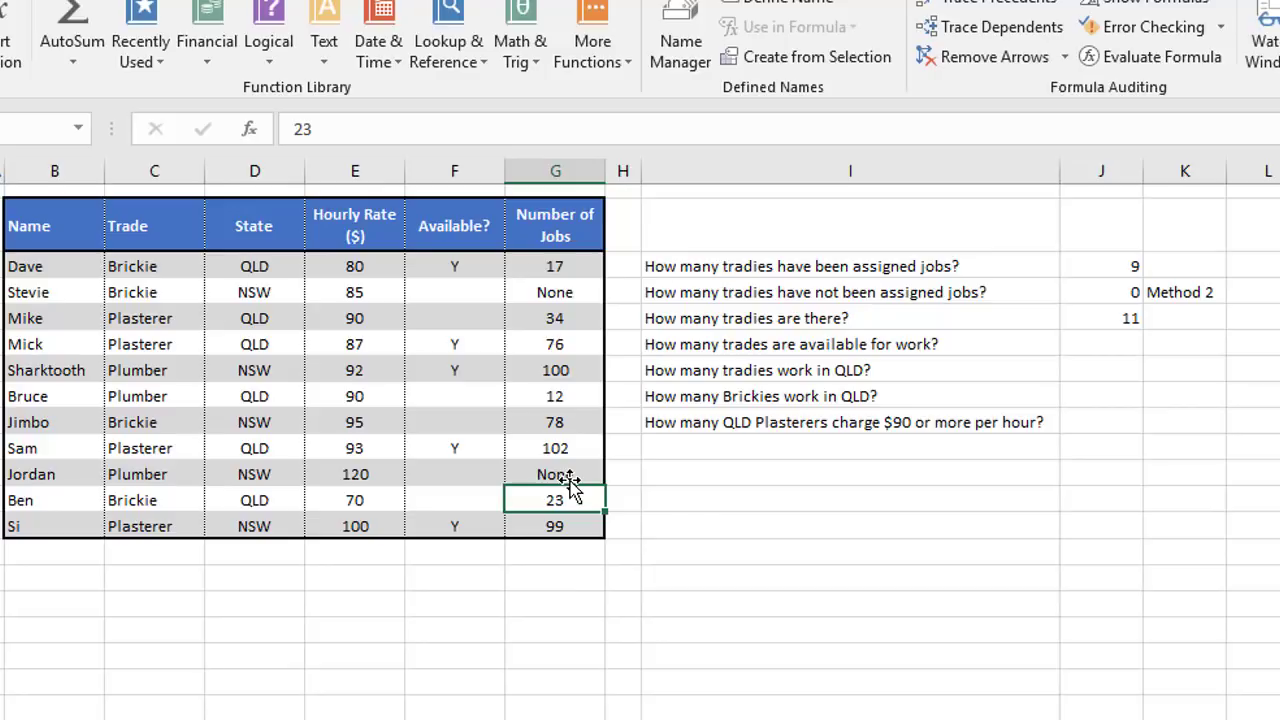
click(1110, 320)
click(1096, 290)
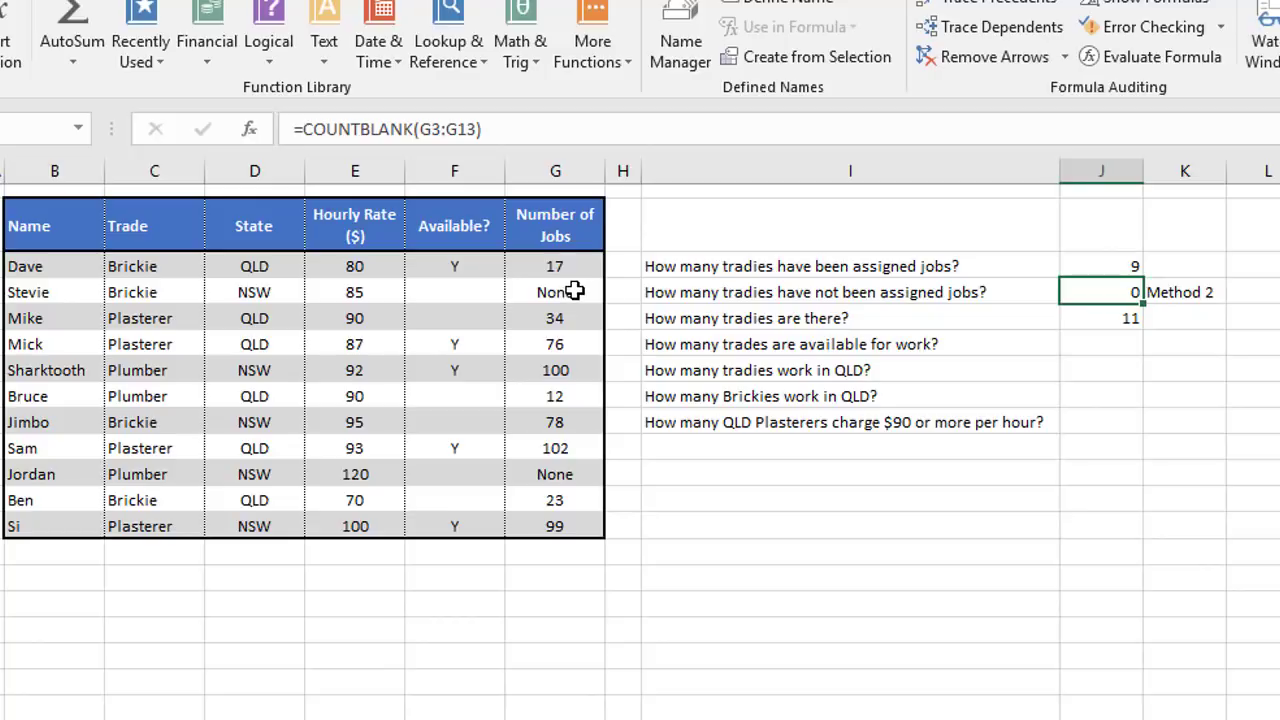
Enter =COUNTA(G3:G13) in the Method 2 cell K4
click(1186, 291)
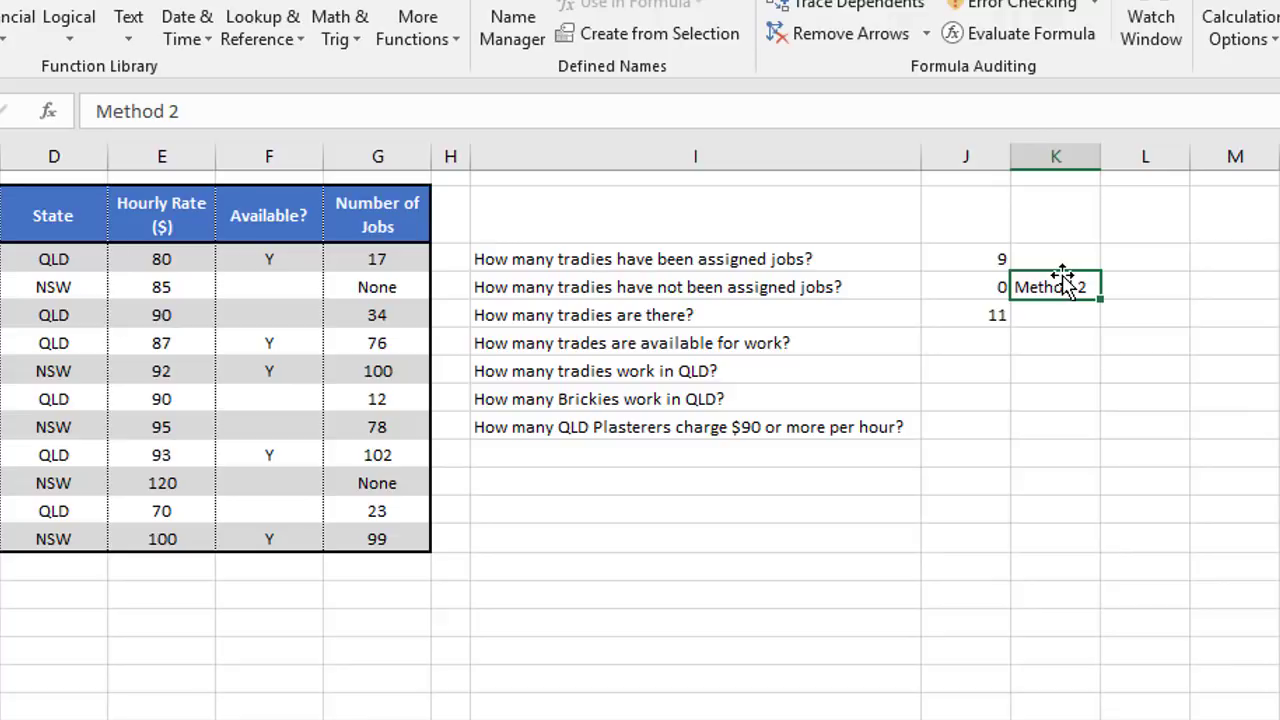
text(=counta()
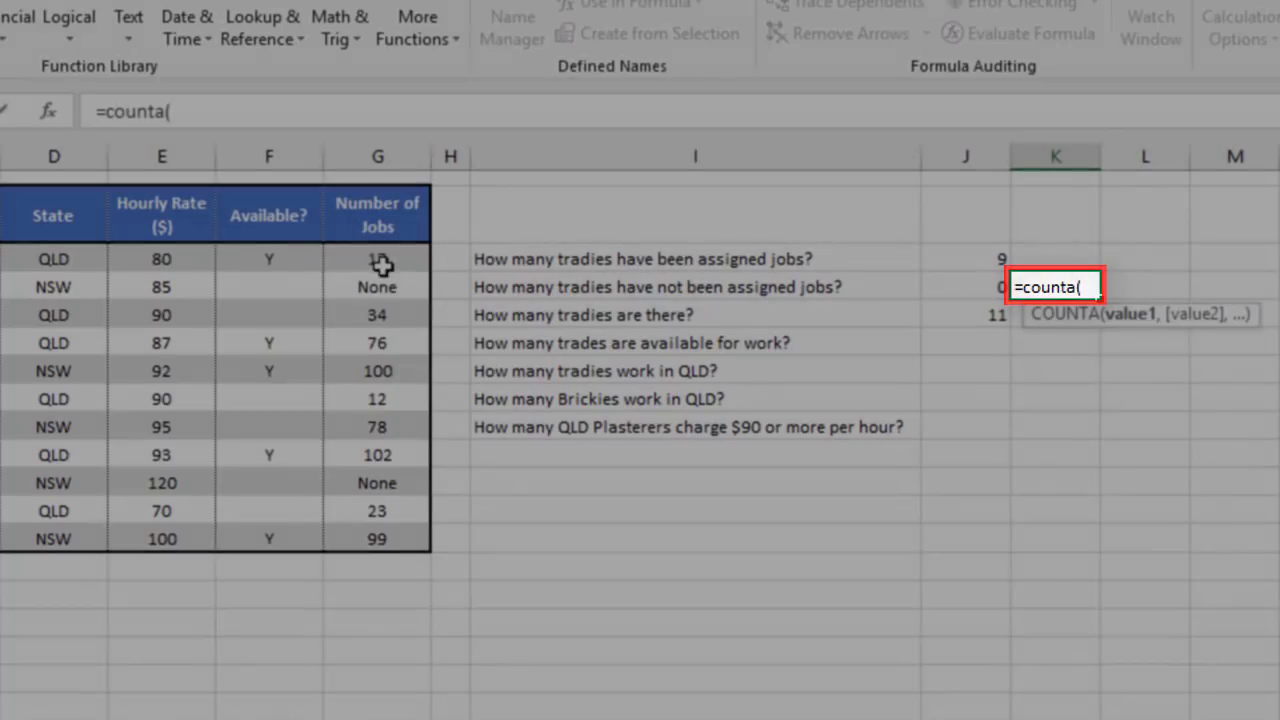
drag(380, 263, 366, 543)
text())
key(Return)
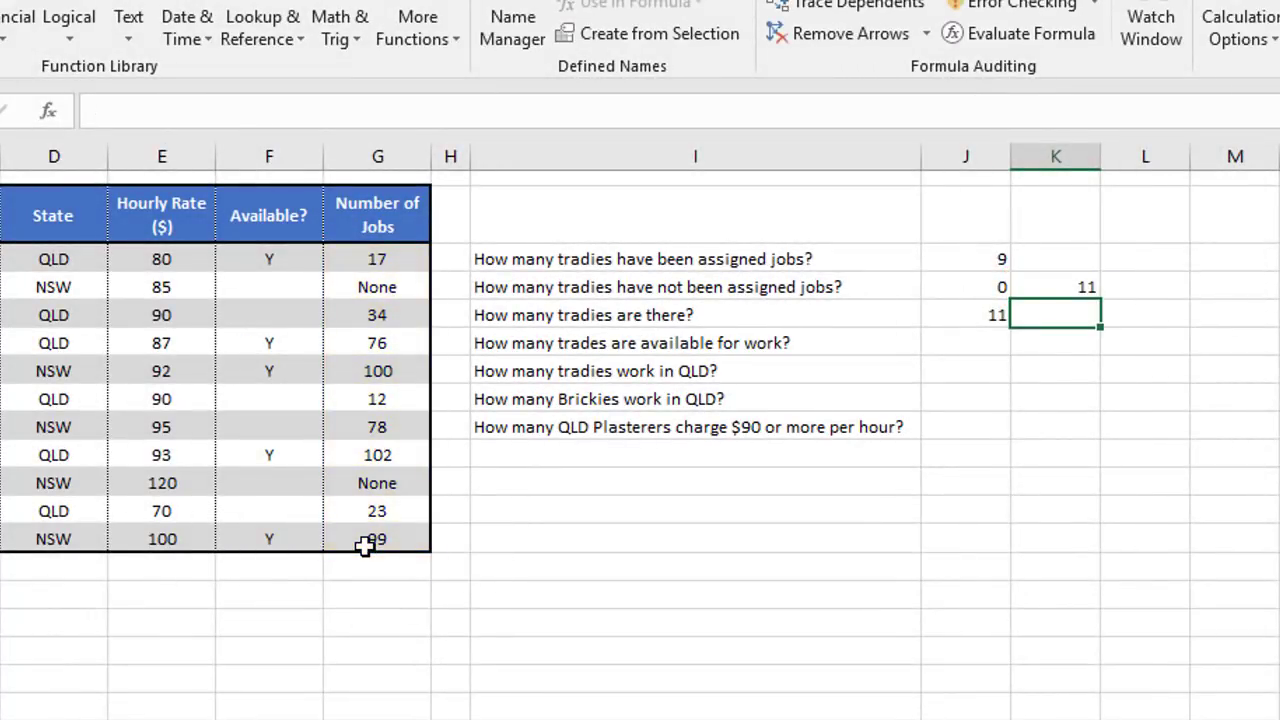
Extend the K4 formula to =COUNTA(G3:G13) - COUNT(G3:G13), giving 2
double_click(1054, 287)
click(1083, 287)
text(- count()
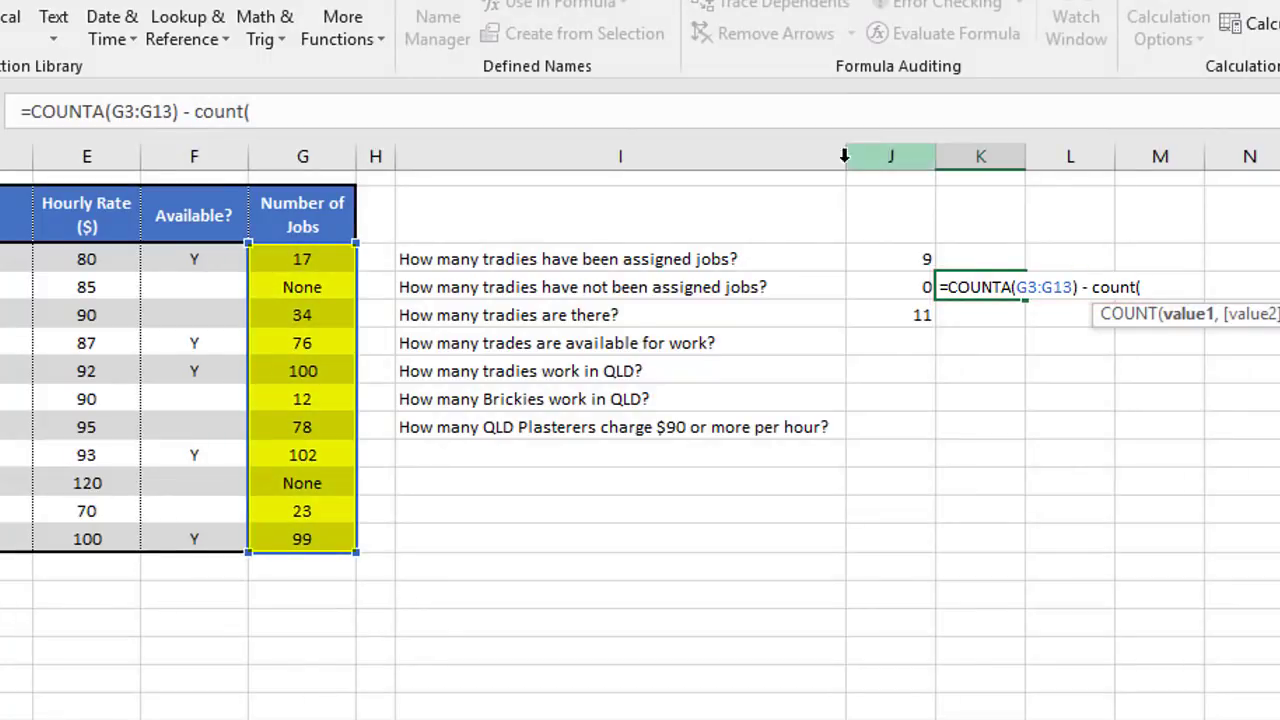
drag(302, 259, 305, 535)
text())
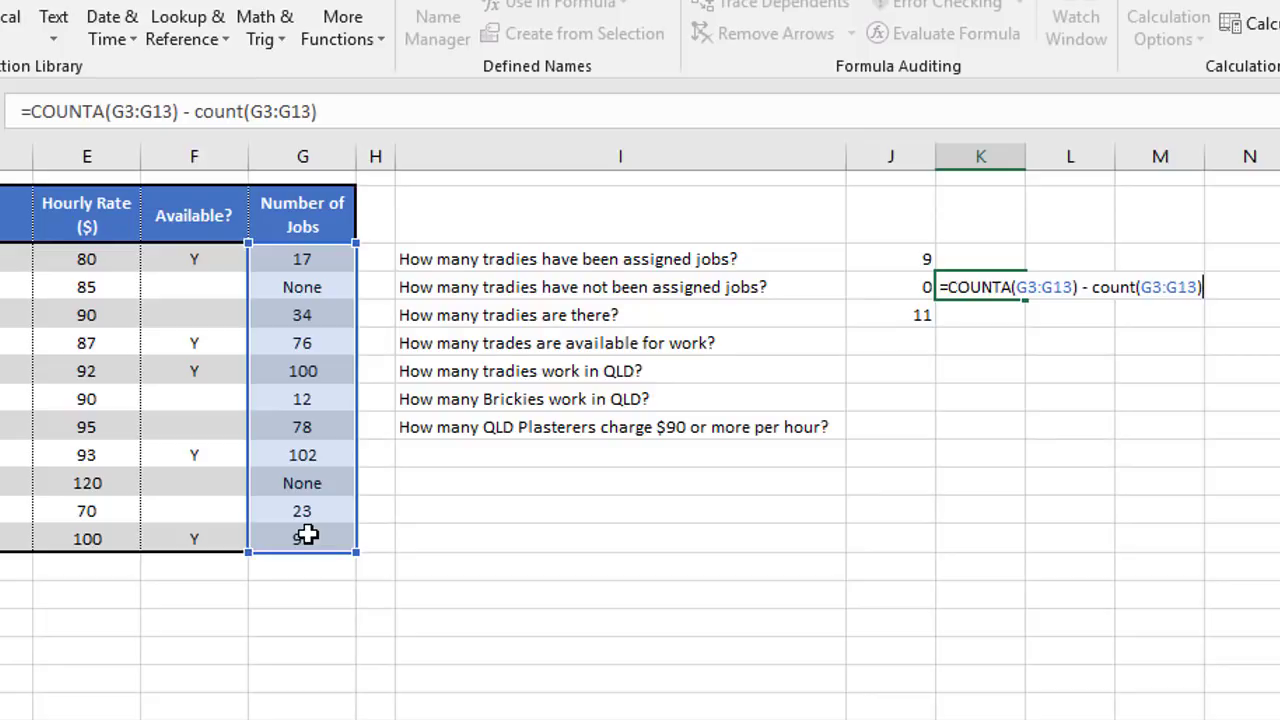
key(Return)
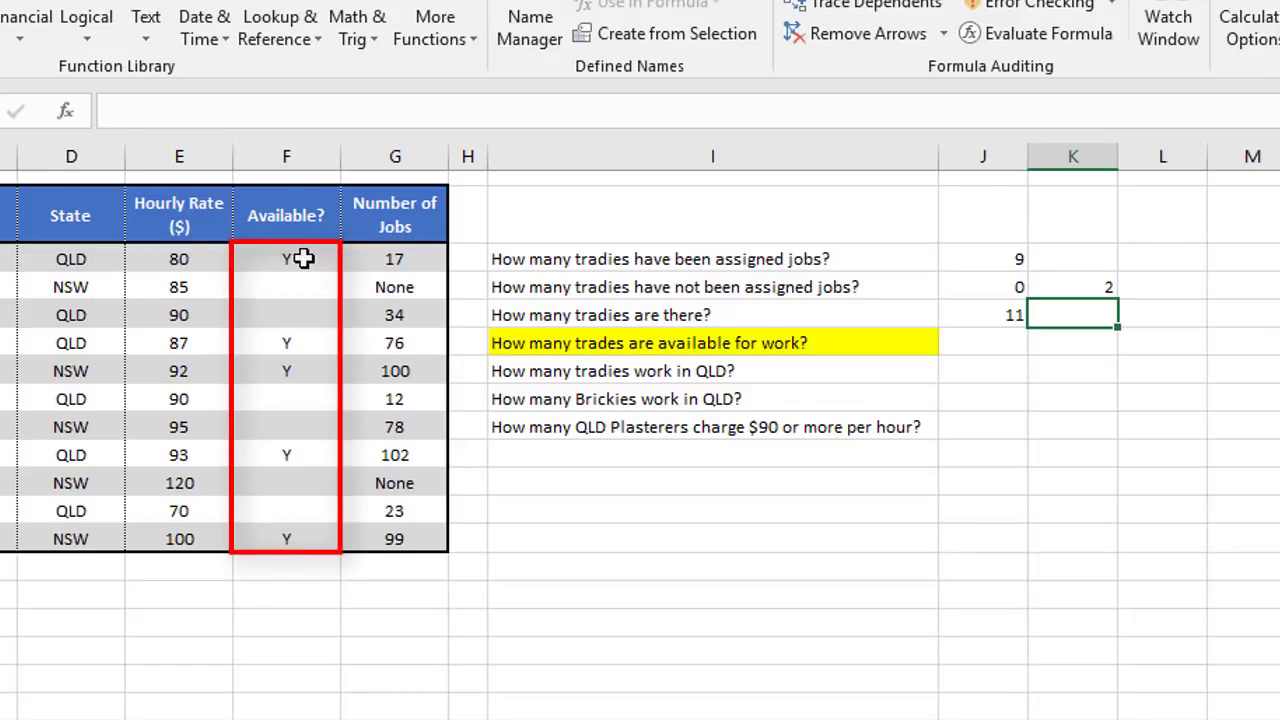
Enter =COUNTA(F3:F13) beside the available-for-work question, giving 5
click(985, 345)
text(=counta()
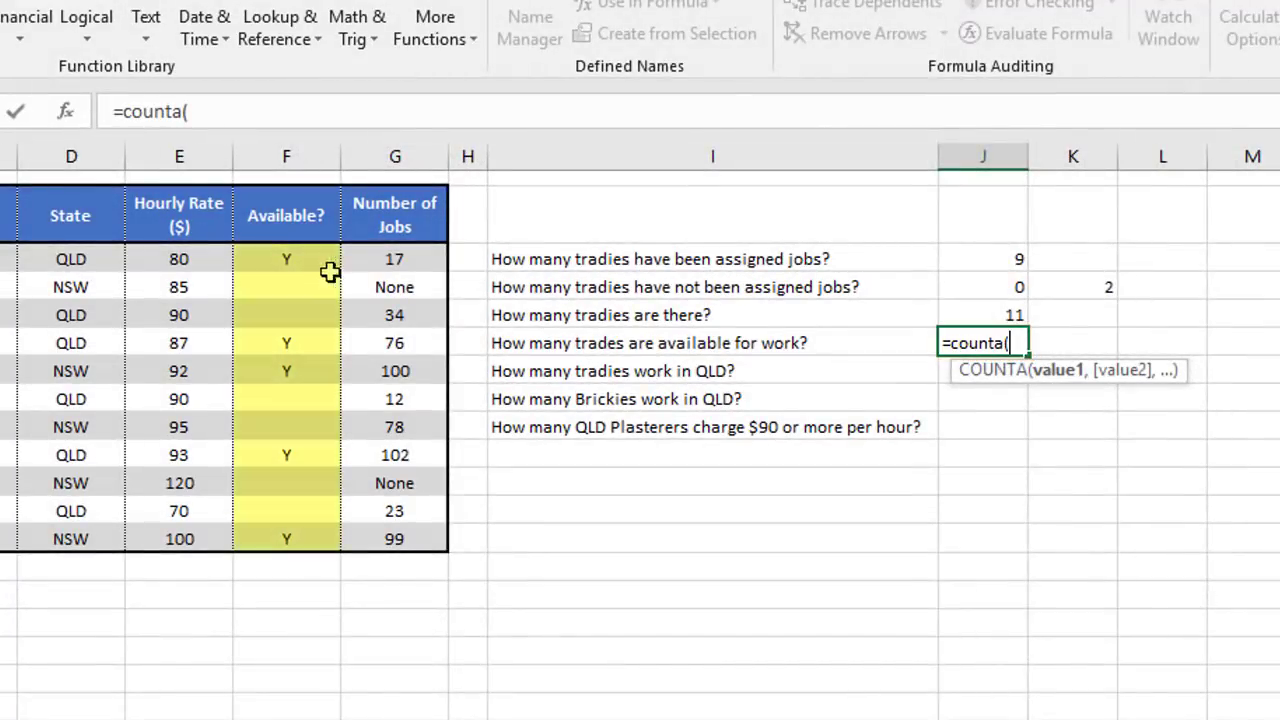
drag(330, 272, 311, 534)
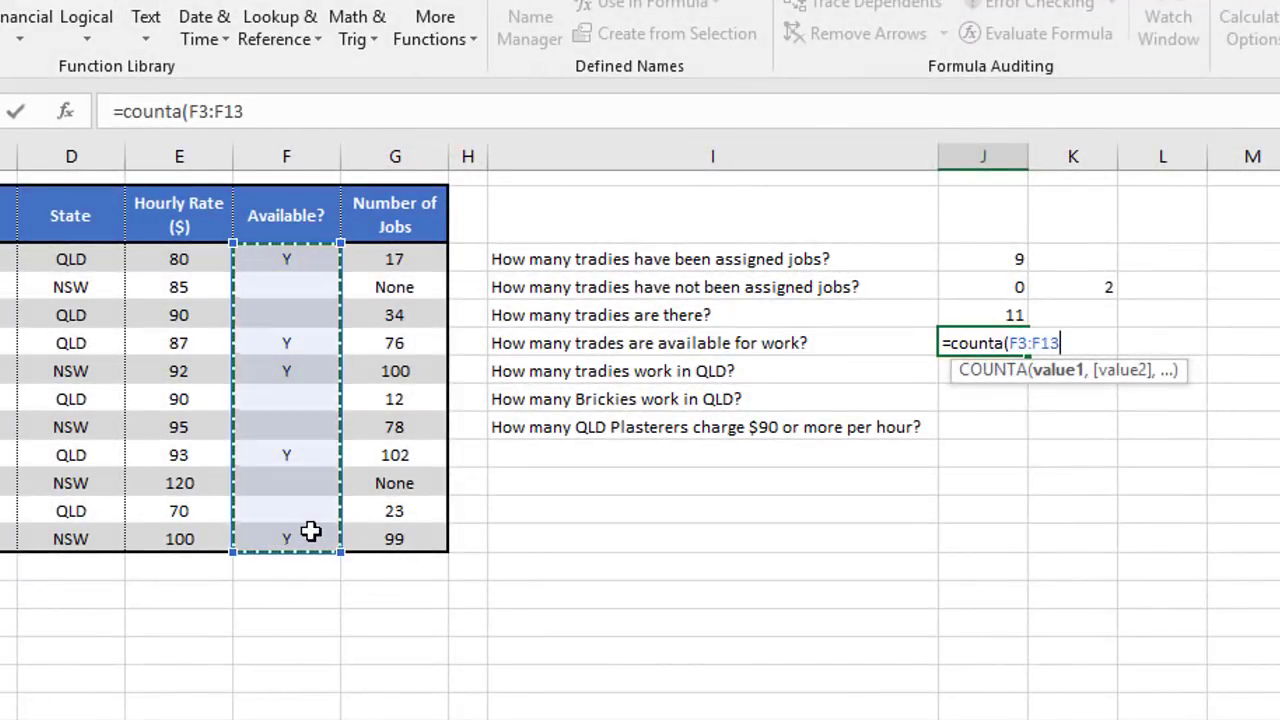
text())
key(Return)
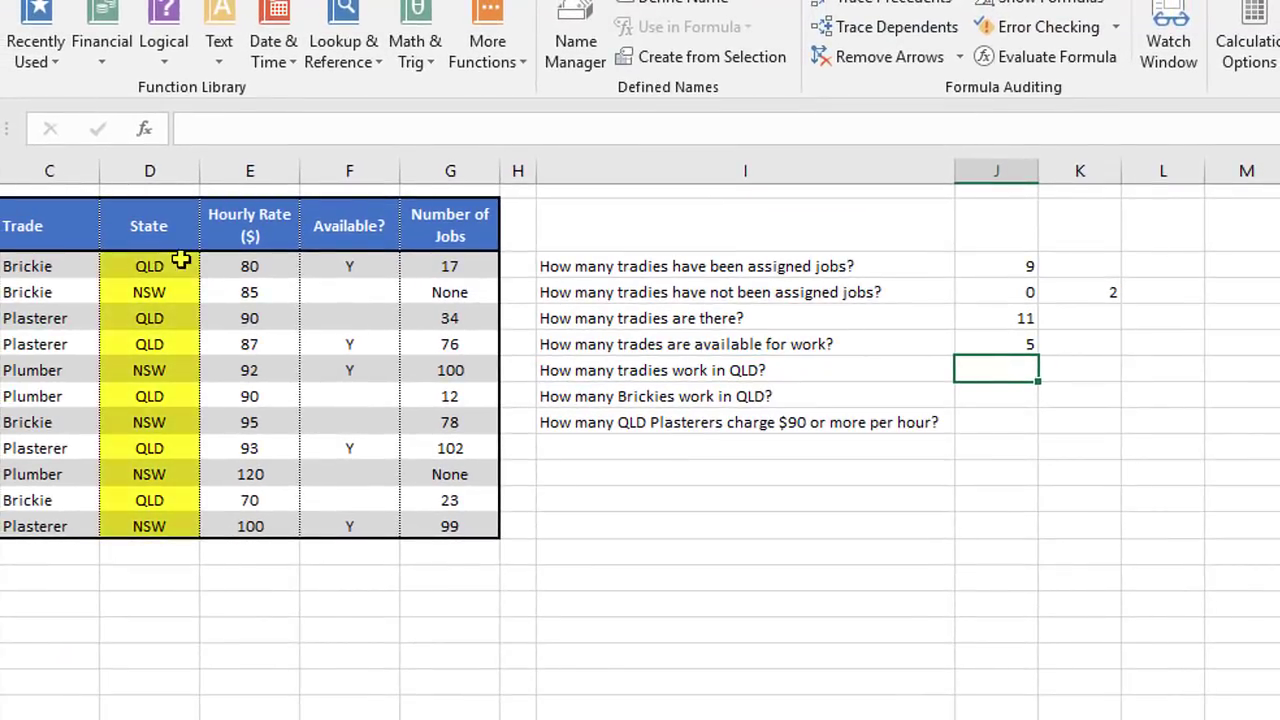
drag(180, 260, 178, 518)
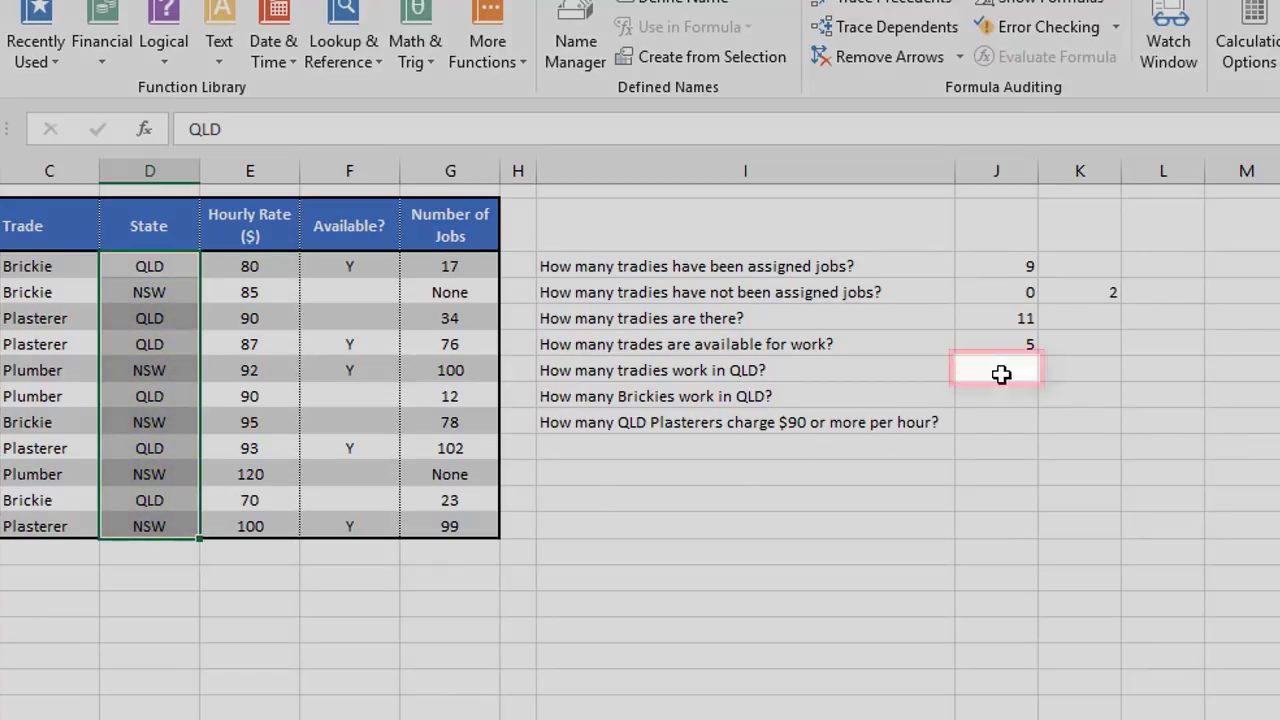
Enter =countif(D3:D13, "QLD") beside the QLD tradies question, giving 6
click(997, 371)
text(=cou)
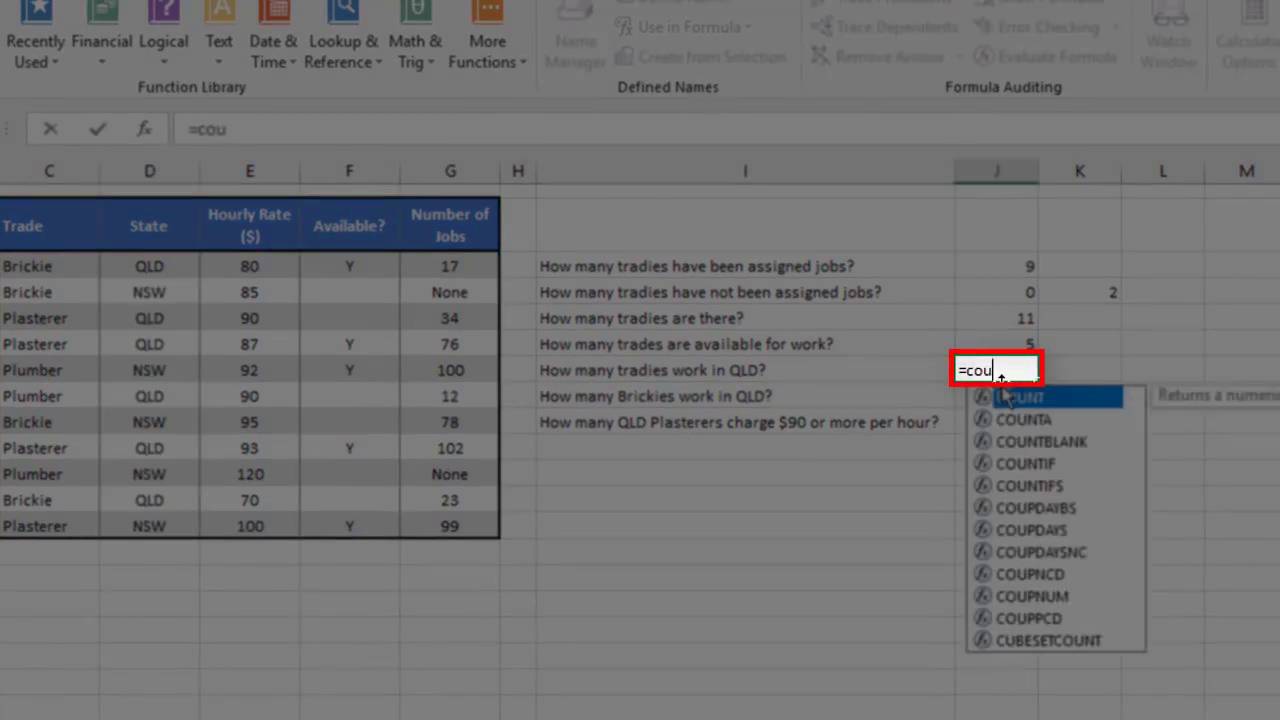
text(ntif()
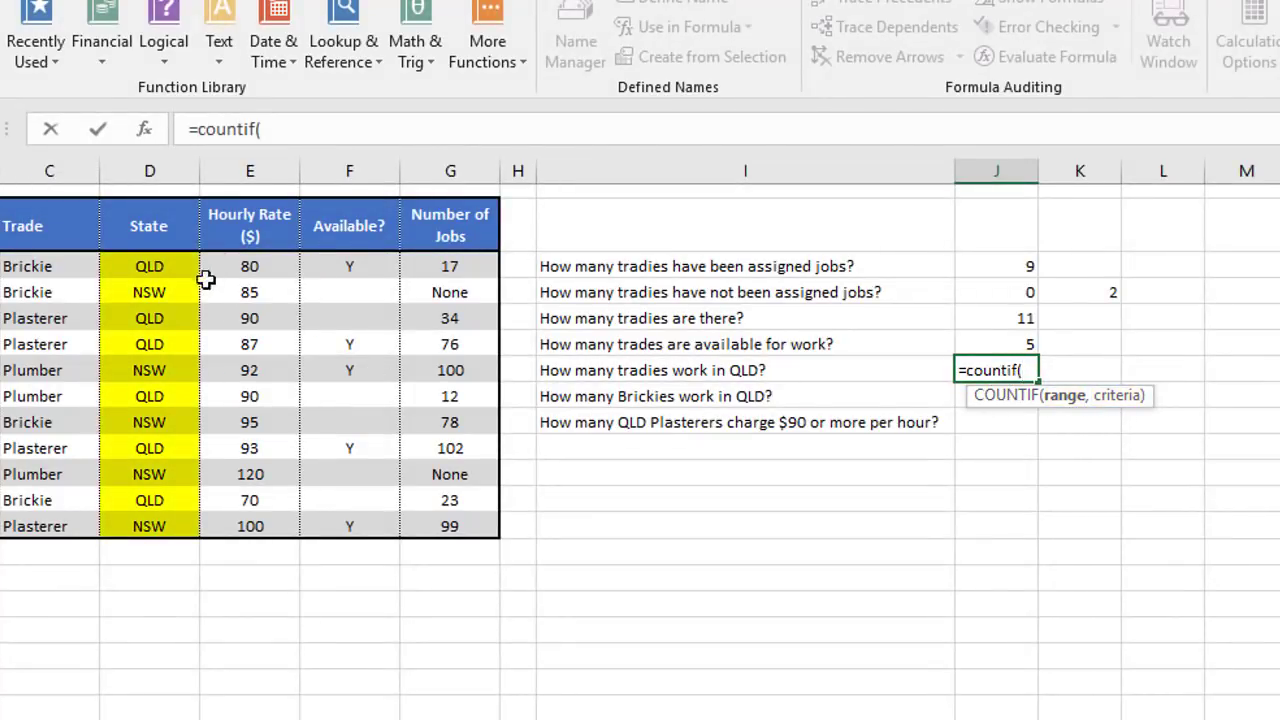
drag(180, 268, 170, 520)
text(,)
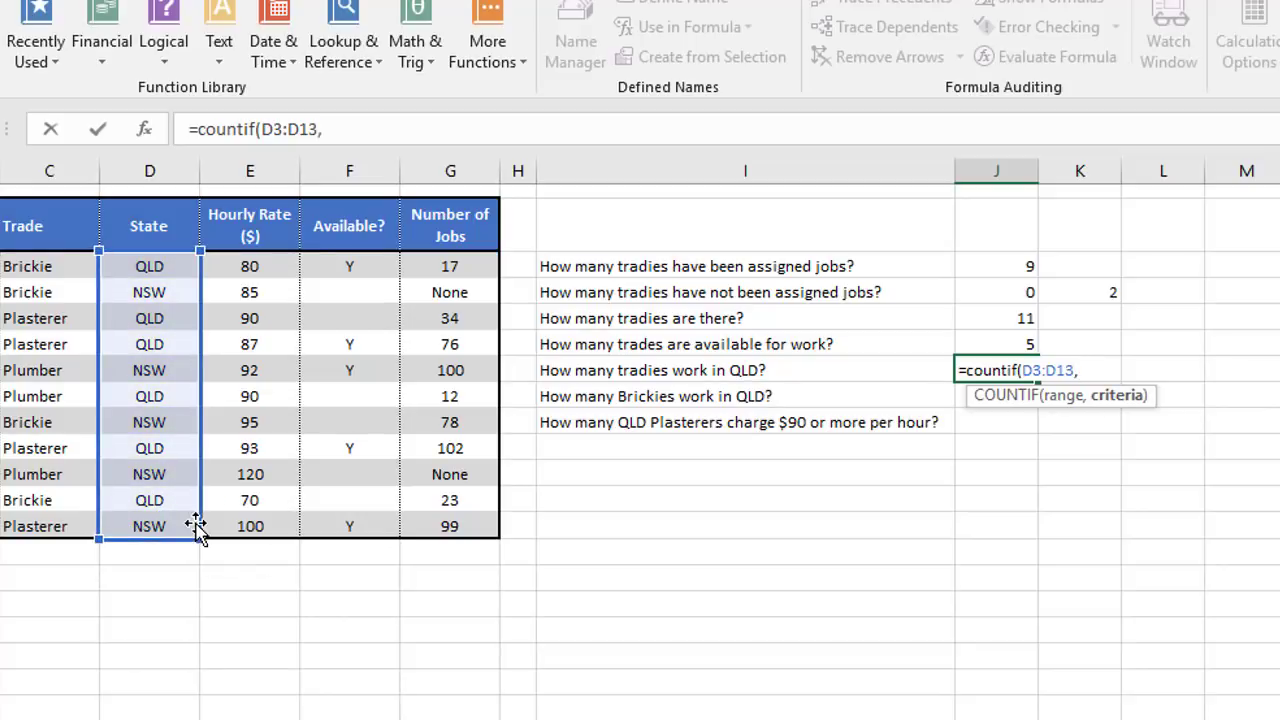
text( "QLD"))
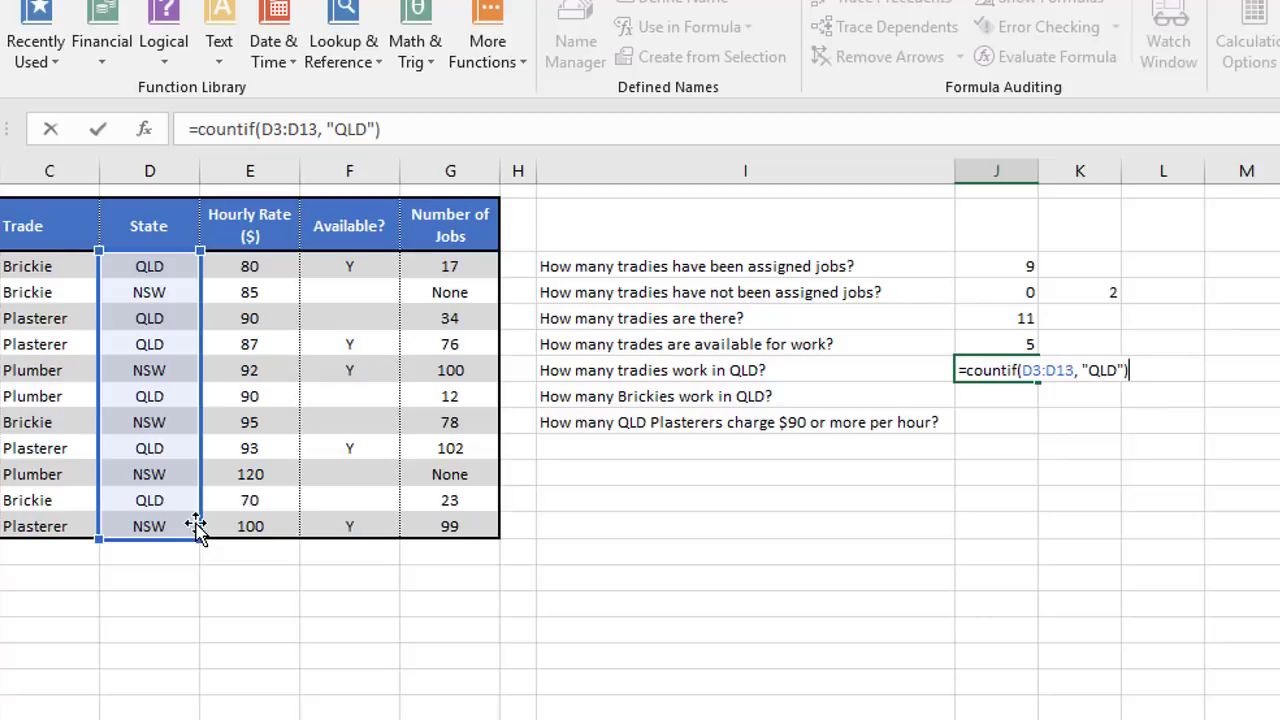
key(Return)
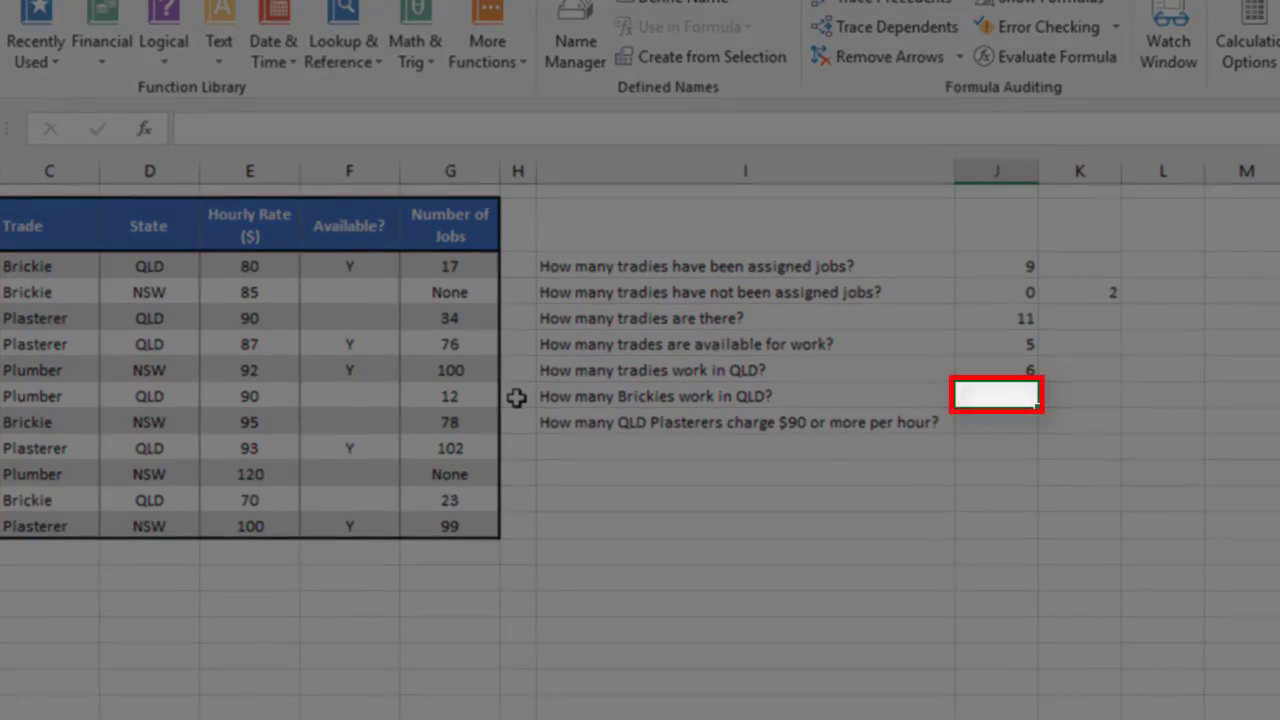
Type =countifs( in the Brickies-in-QLD answer cell
text(=countifs()
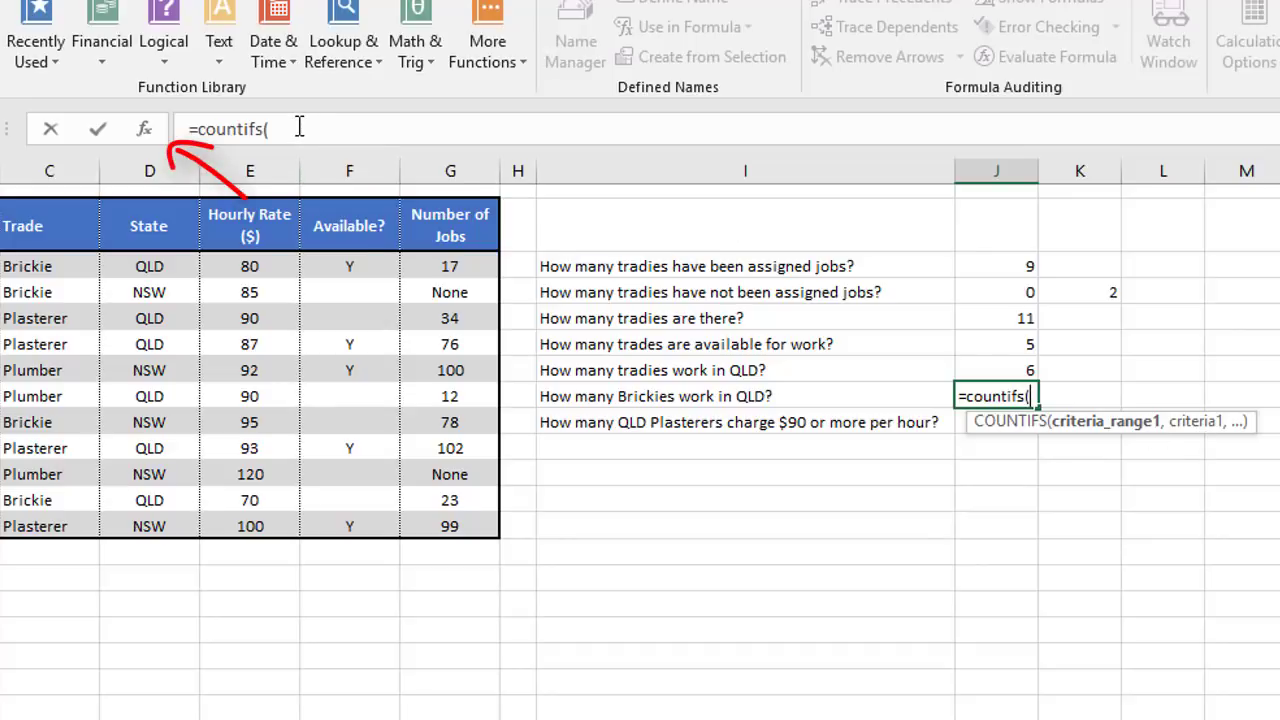
Fill the COUNTIFS arguments D3:D13, "QLD", C3:C13, "Brickie" in Function Arguments, giving 2
click(144, 129)
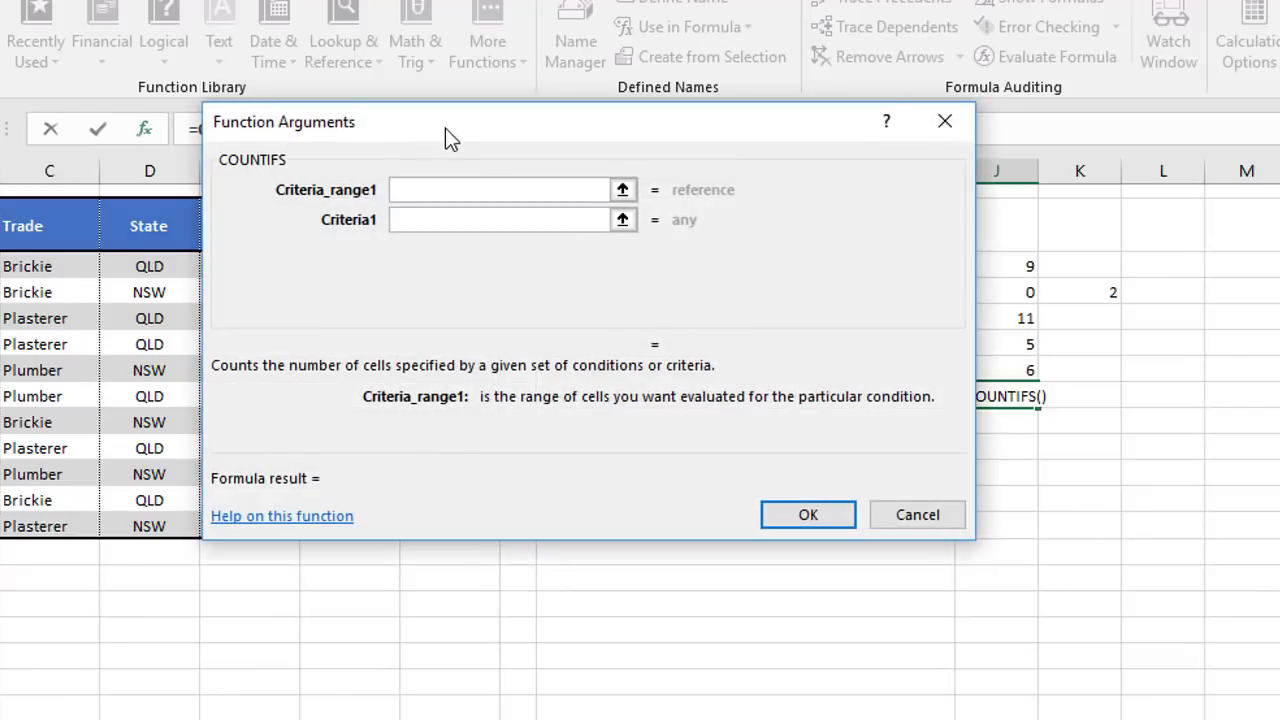
drag(450, 137, 825, 405)
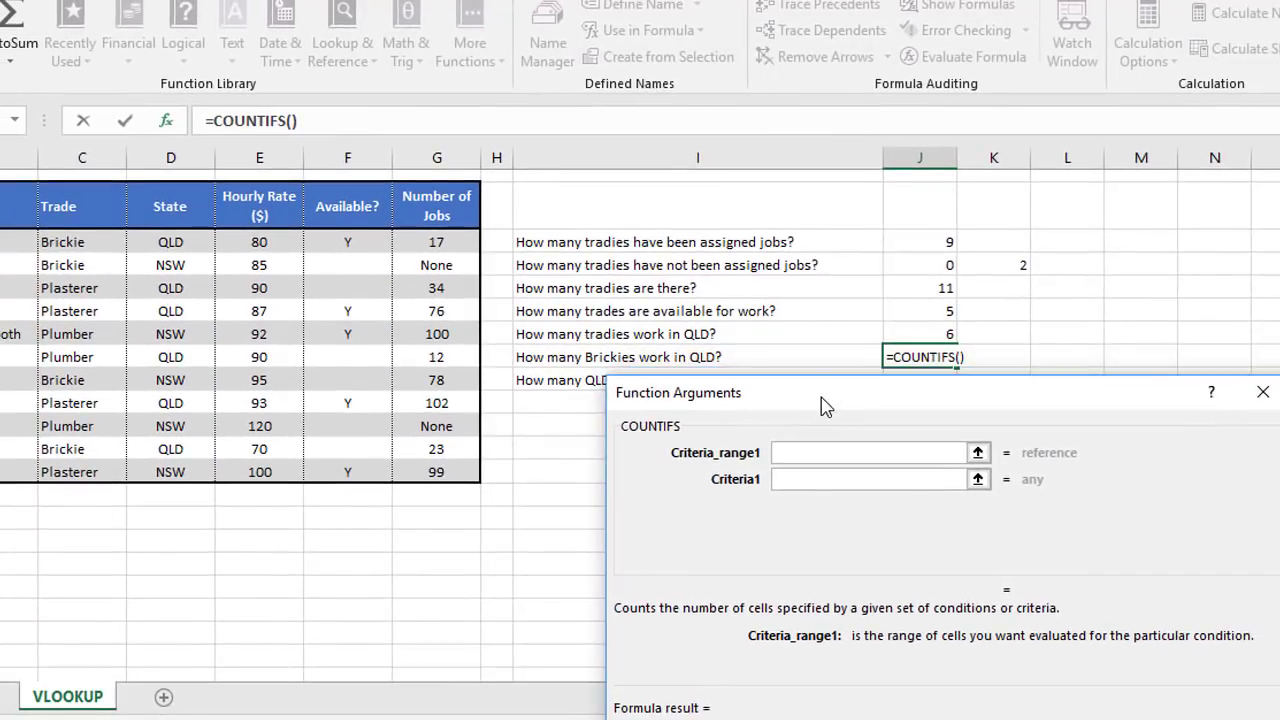
click(797, 452)
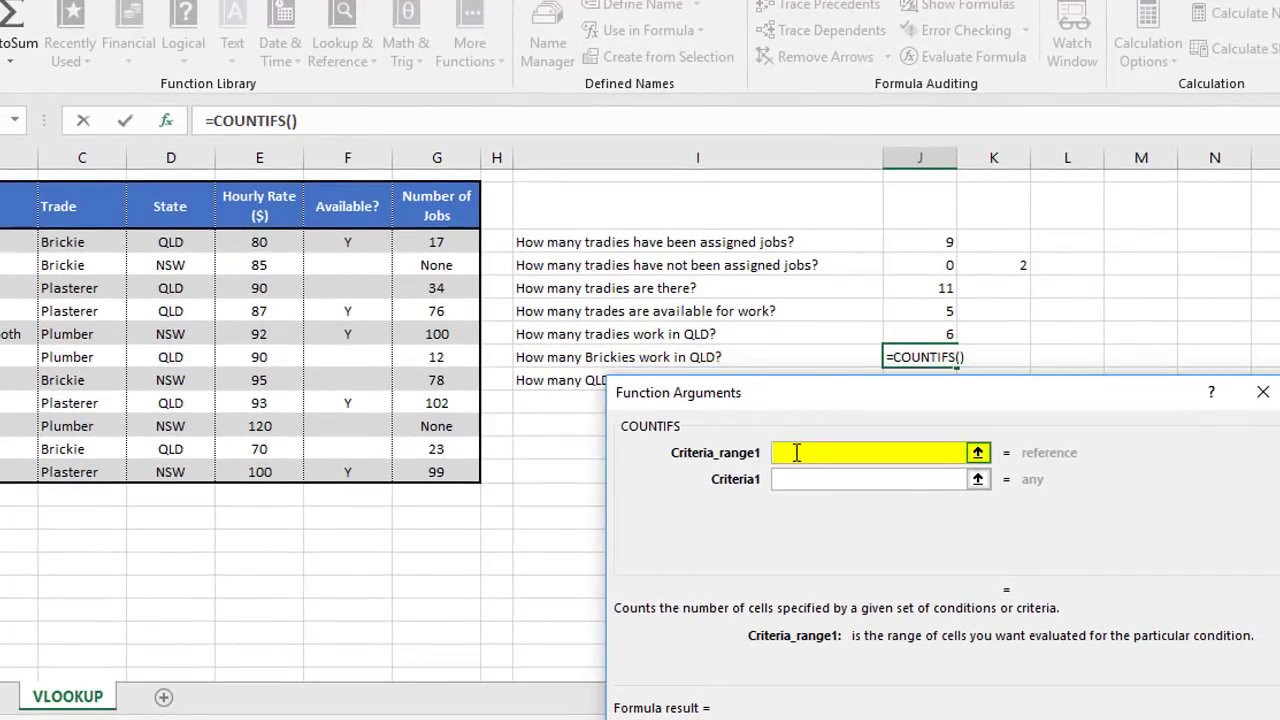
drag(178, 245, 188, 470)
click(831, 479)
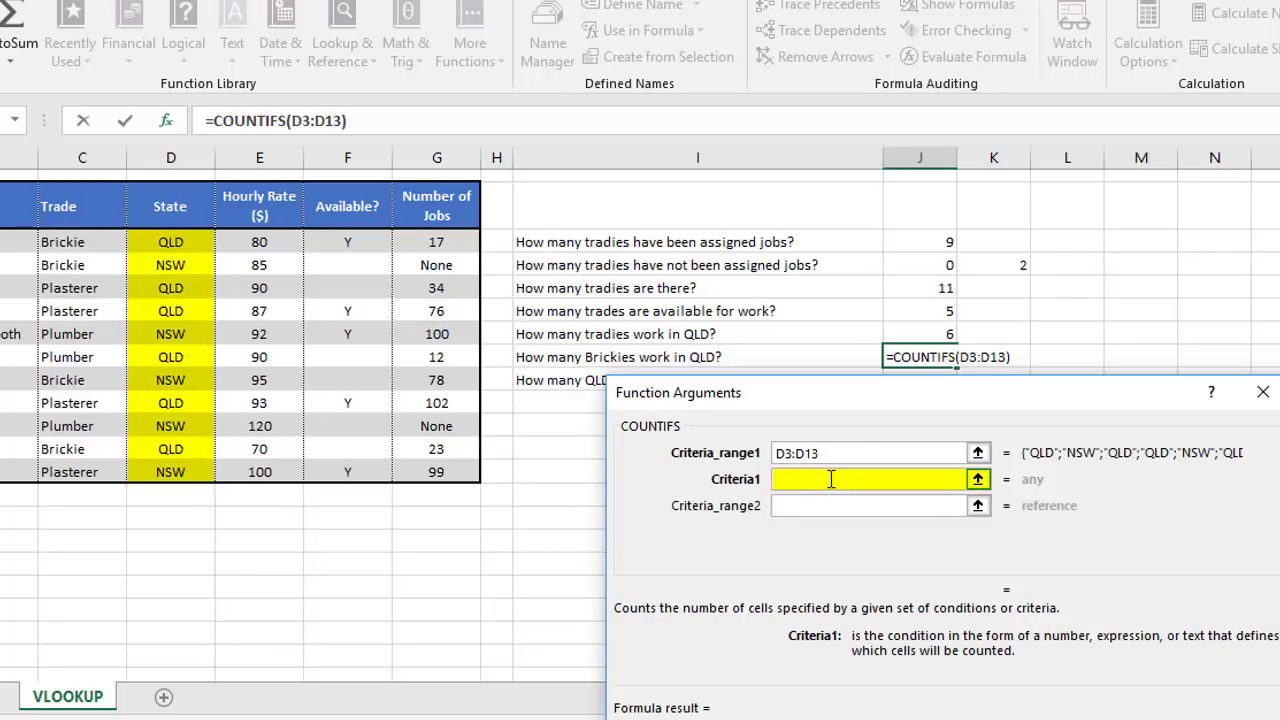
text(QLD)
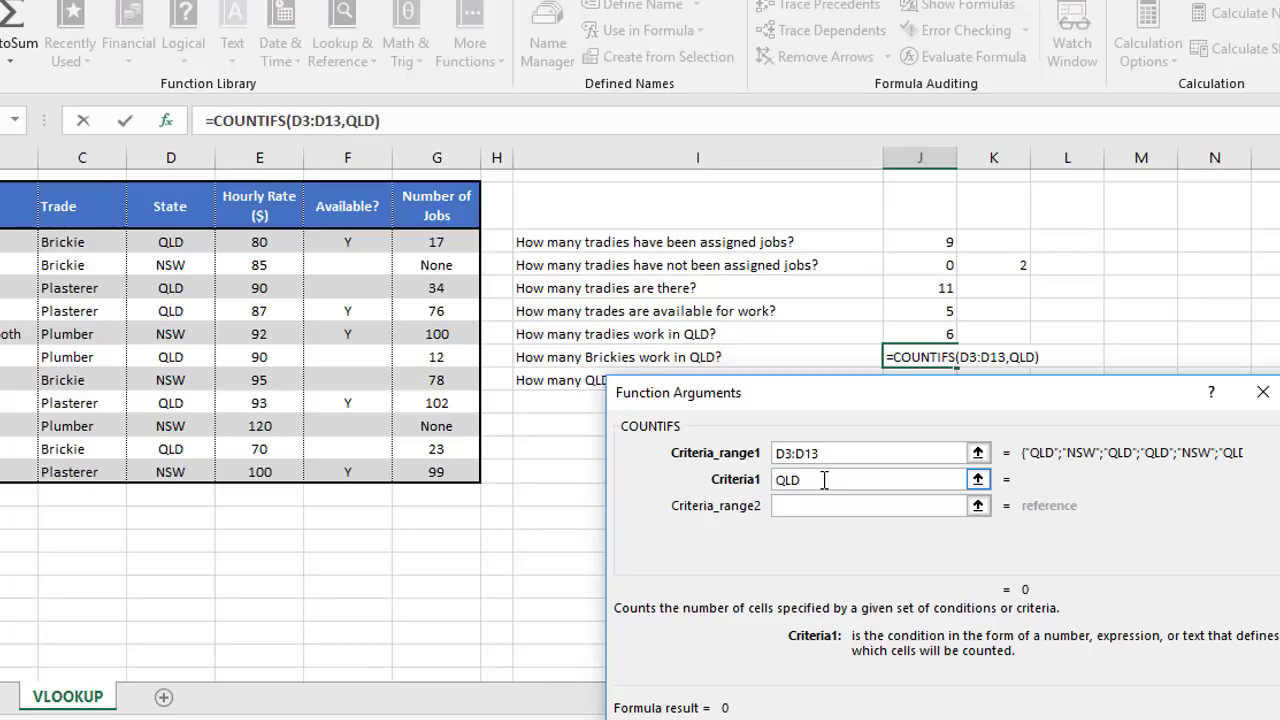
click(824, 506)
click(813, 480)
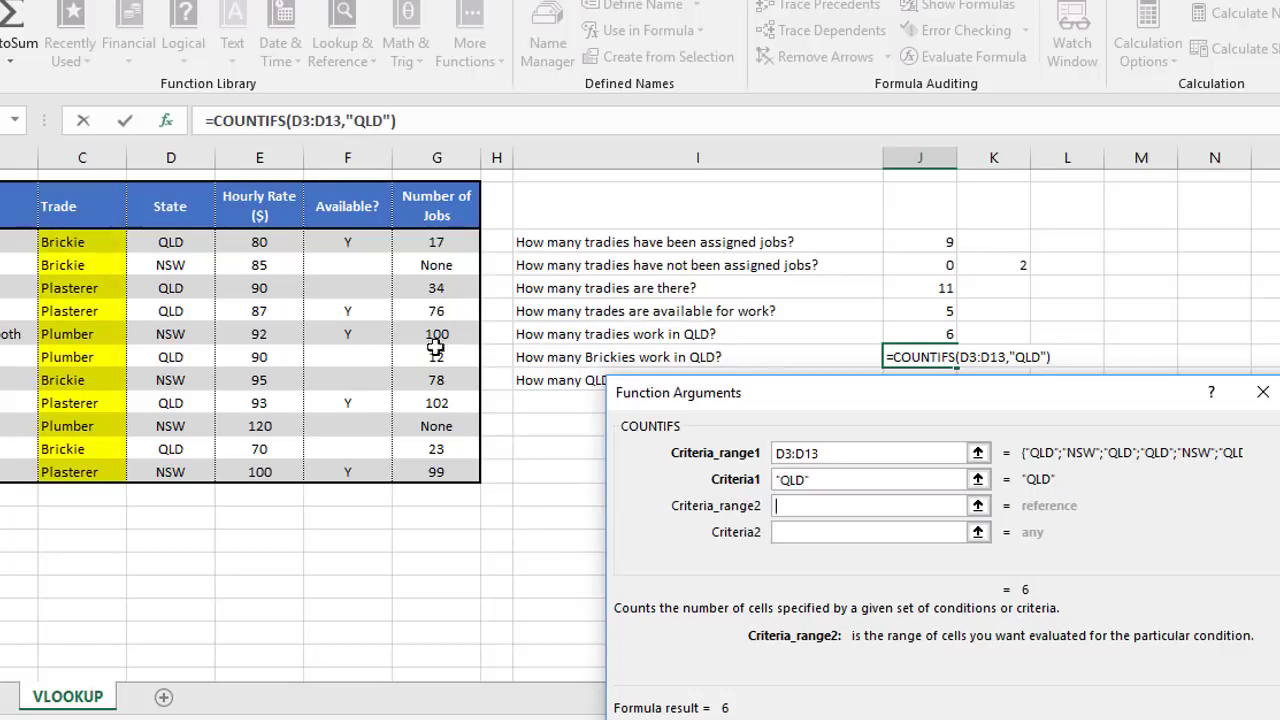
drag(88, 253, 70, 468)
click(825, 531)
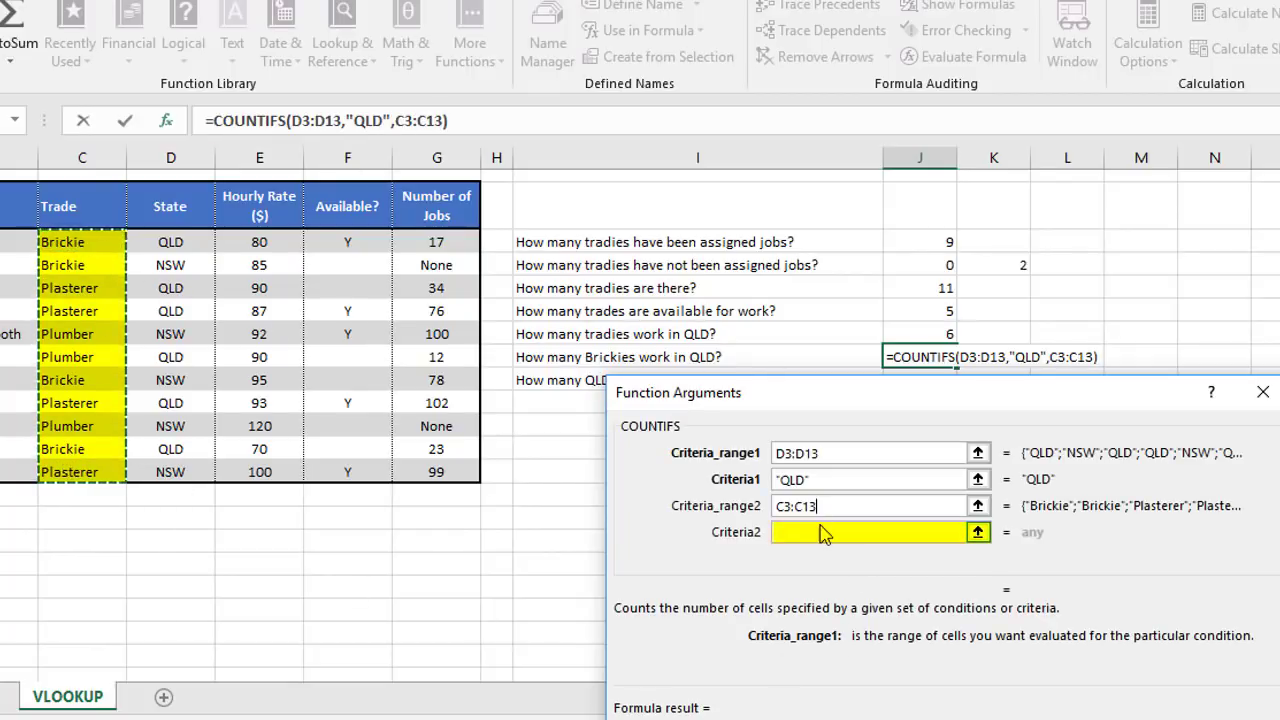
text(Brickie)
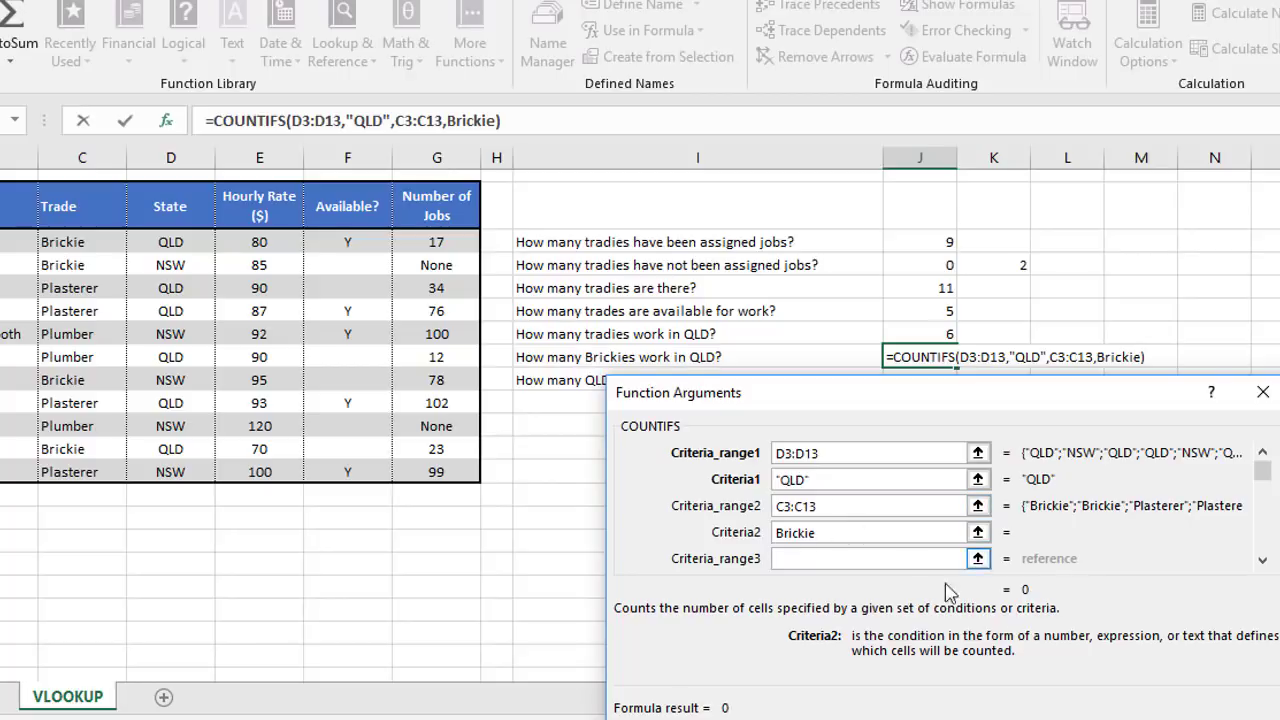
key(Return)
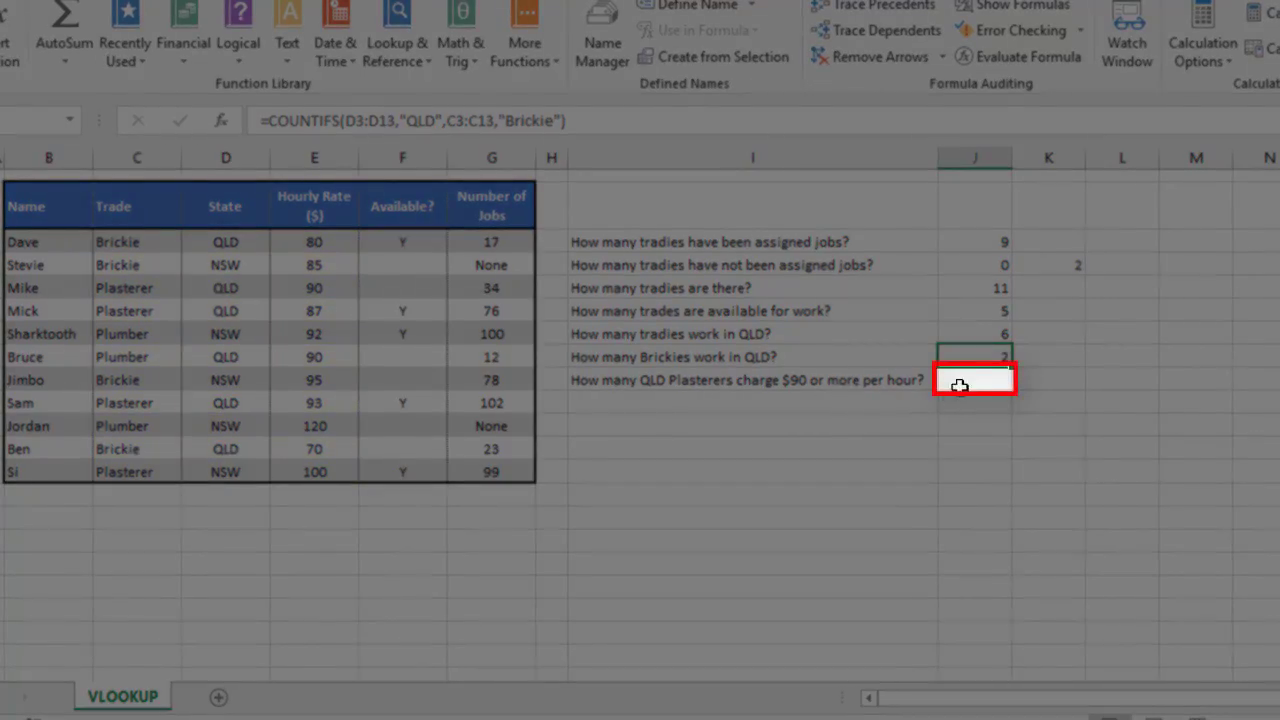
Start a COUNTIFS beside the Plasterers question with State range D3:D13 and criterion QLD
click(959, 386)
text(=countifs()
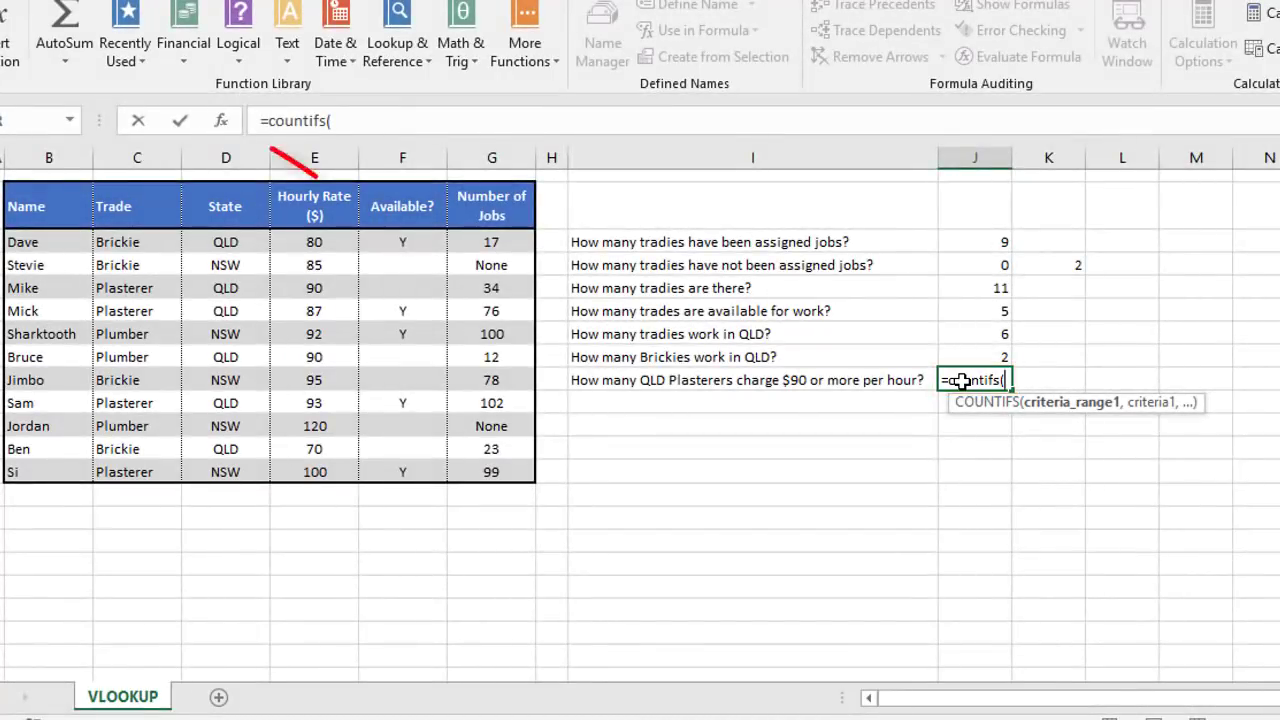
key(ctrl+a)
drag(857, 325, 785, 423)
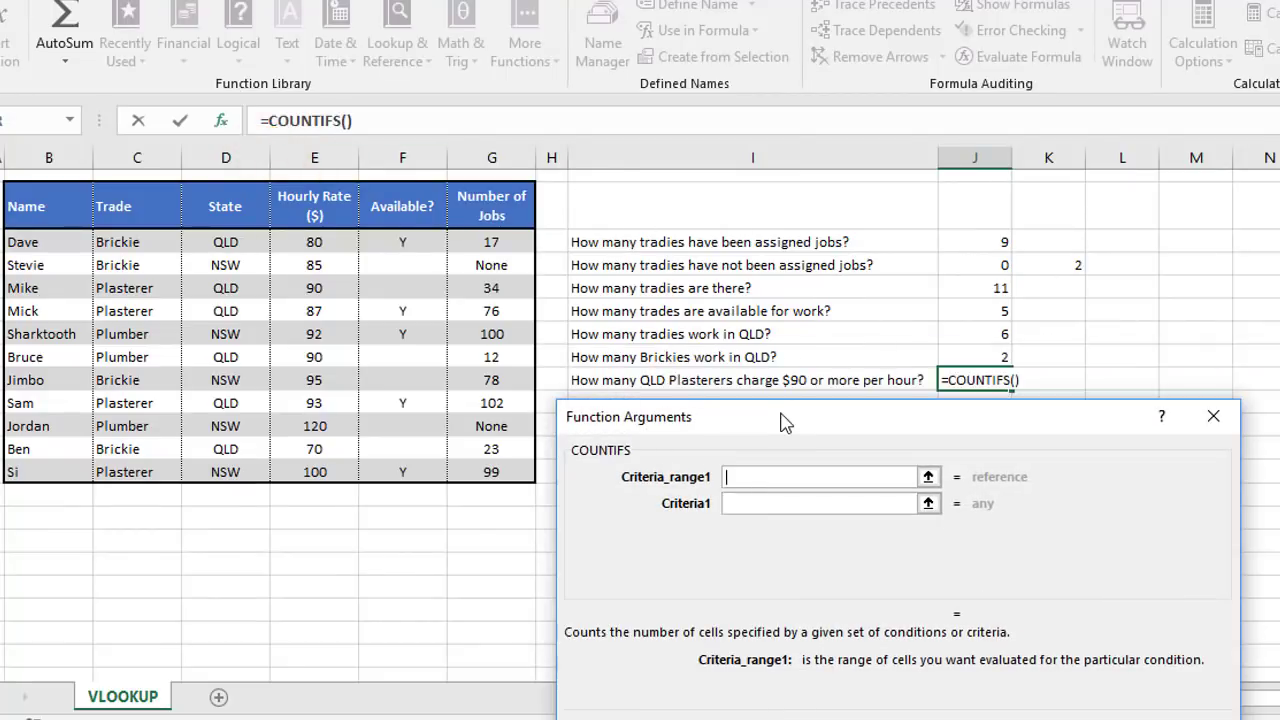
drag(230, 245, 228, 470)
key(Tab)
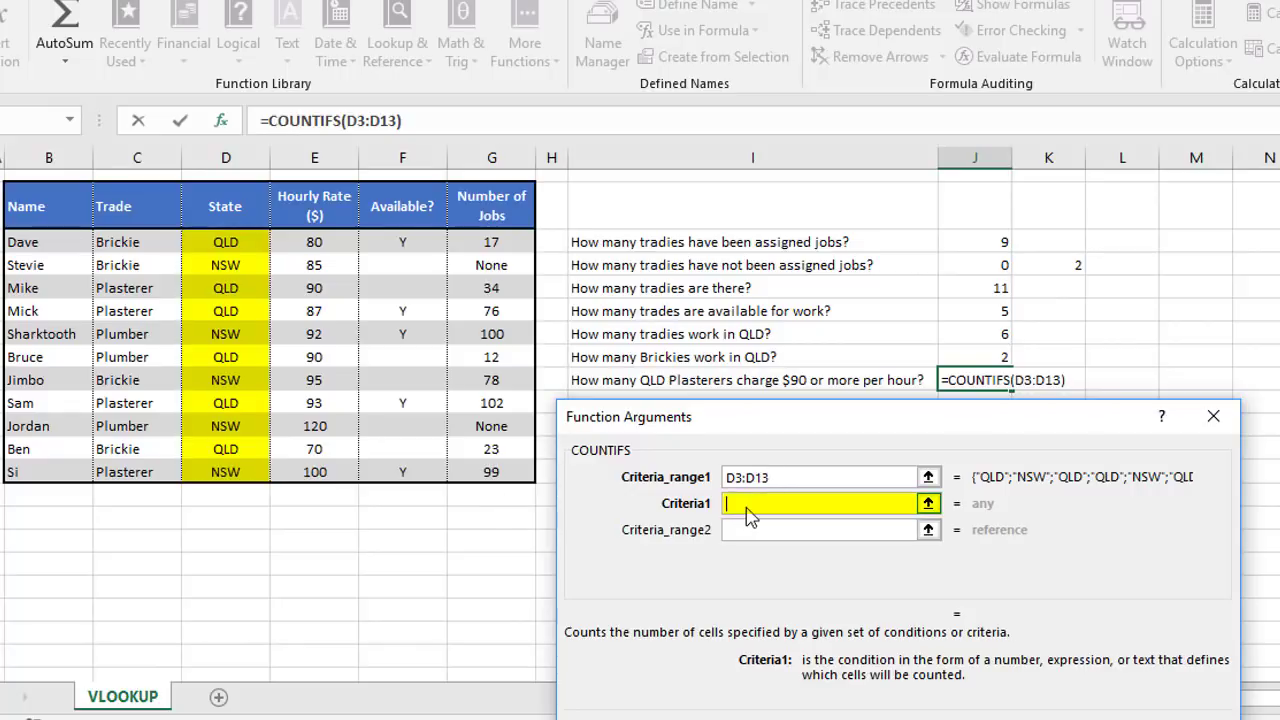
text(QLD)
key(Tab)
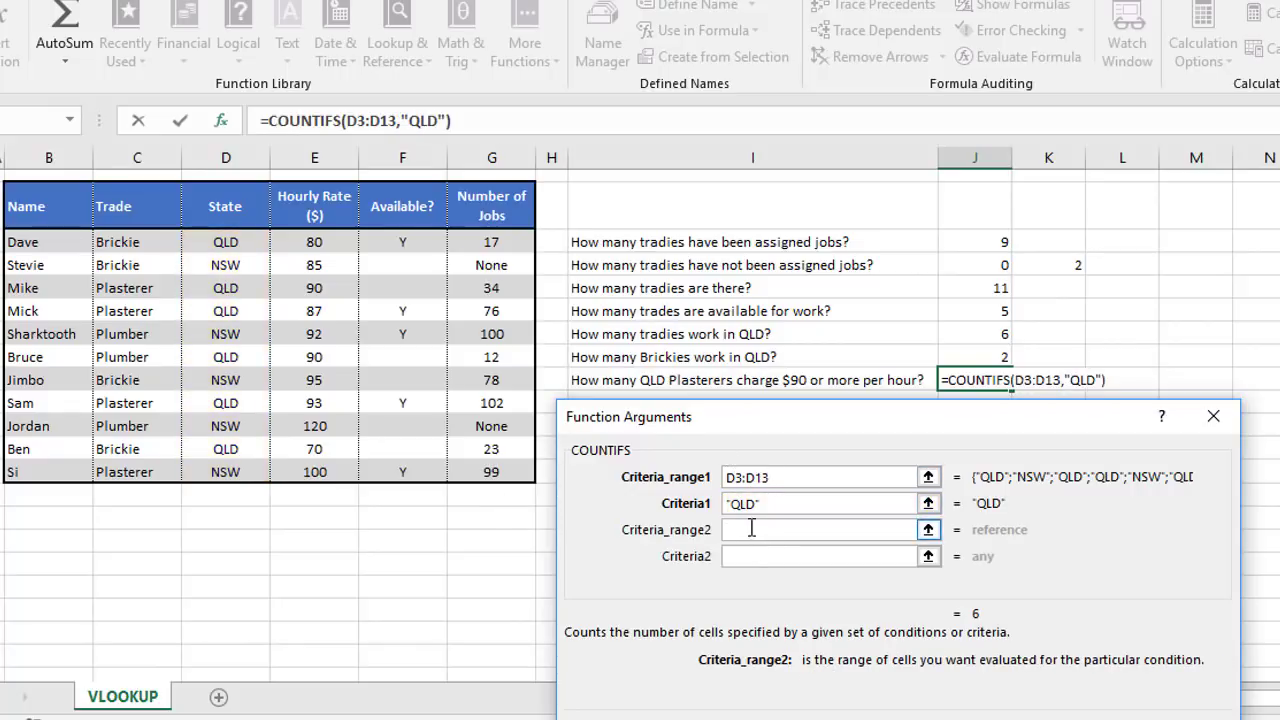
Add C3:C13 "Plasterer" and E3:E13 ">=90" conditions to the COUNTIFS, giving 2
drag(135, 248, 135, 472)
click(757, 557)
text(Plasterer)
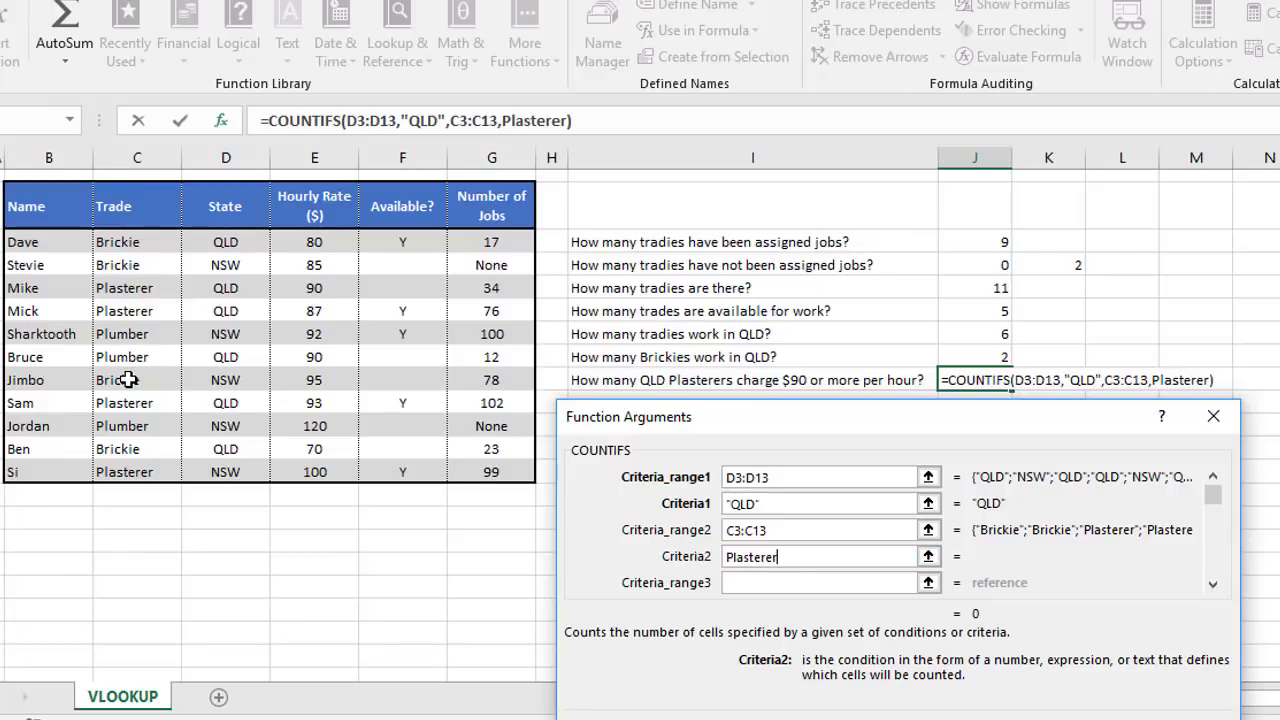
click(796, 583)
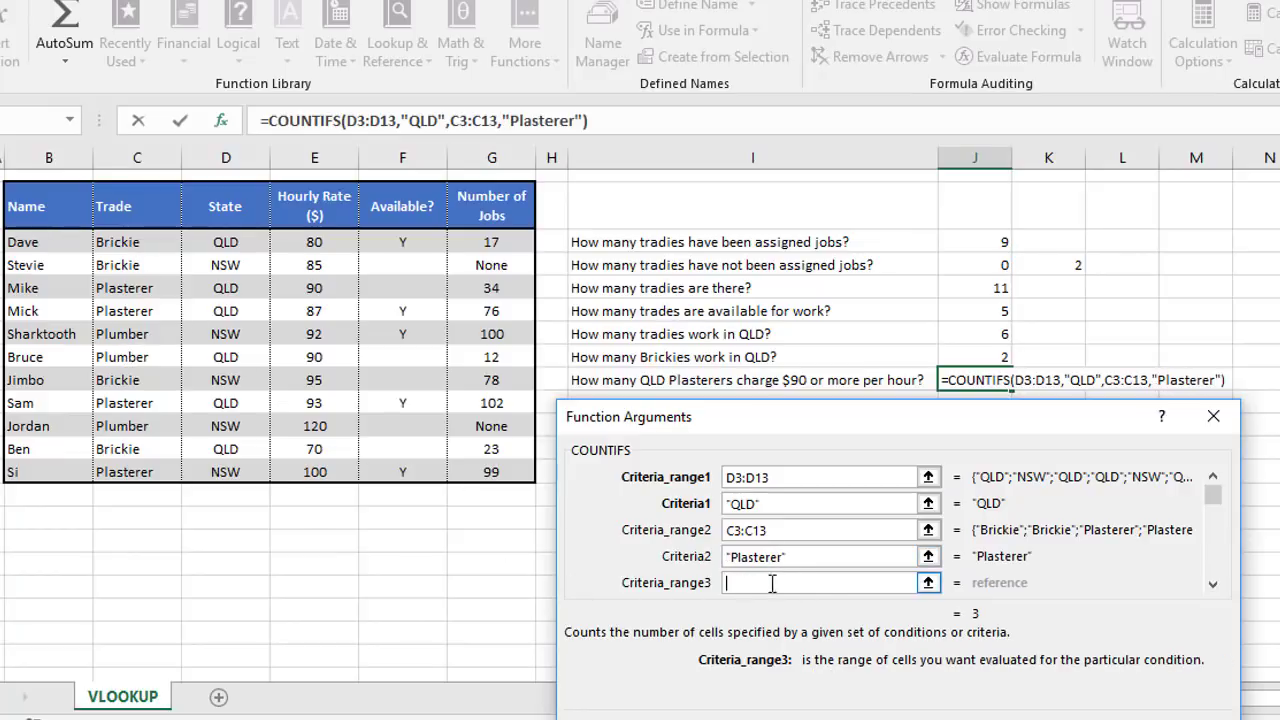
drag(350, 238, 328, 474)
key(Tab)
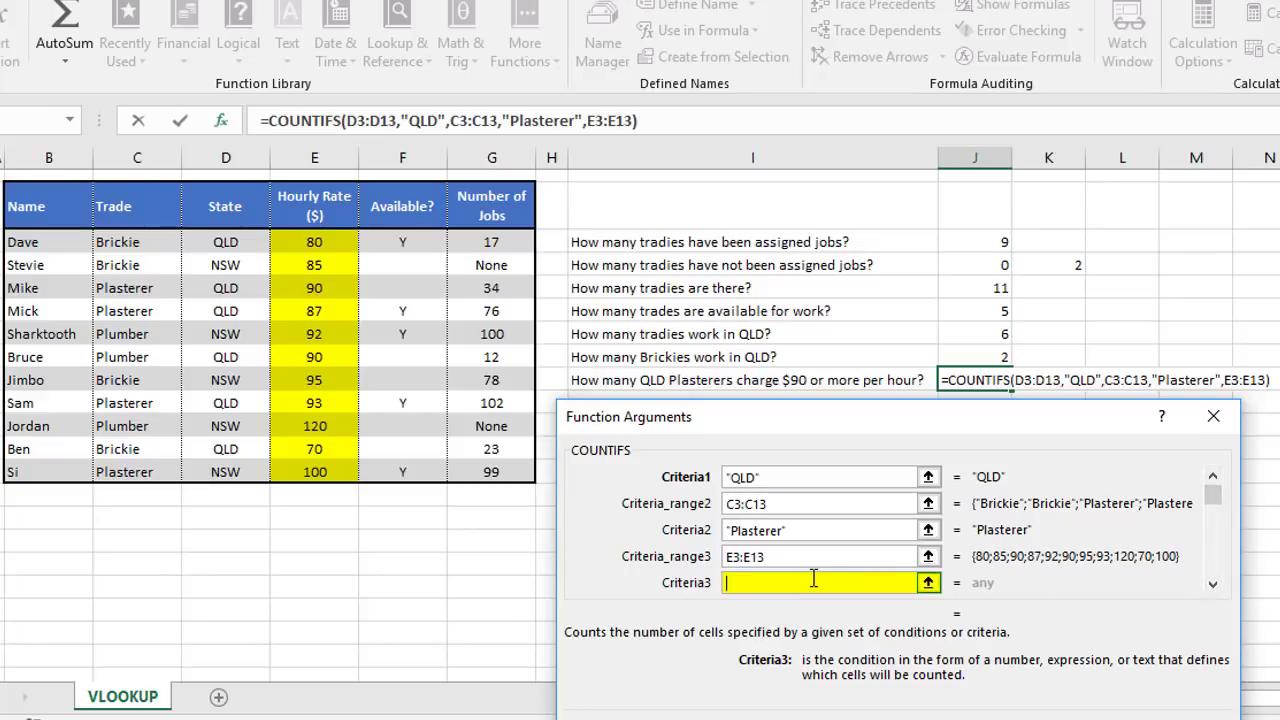
text(>=90)
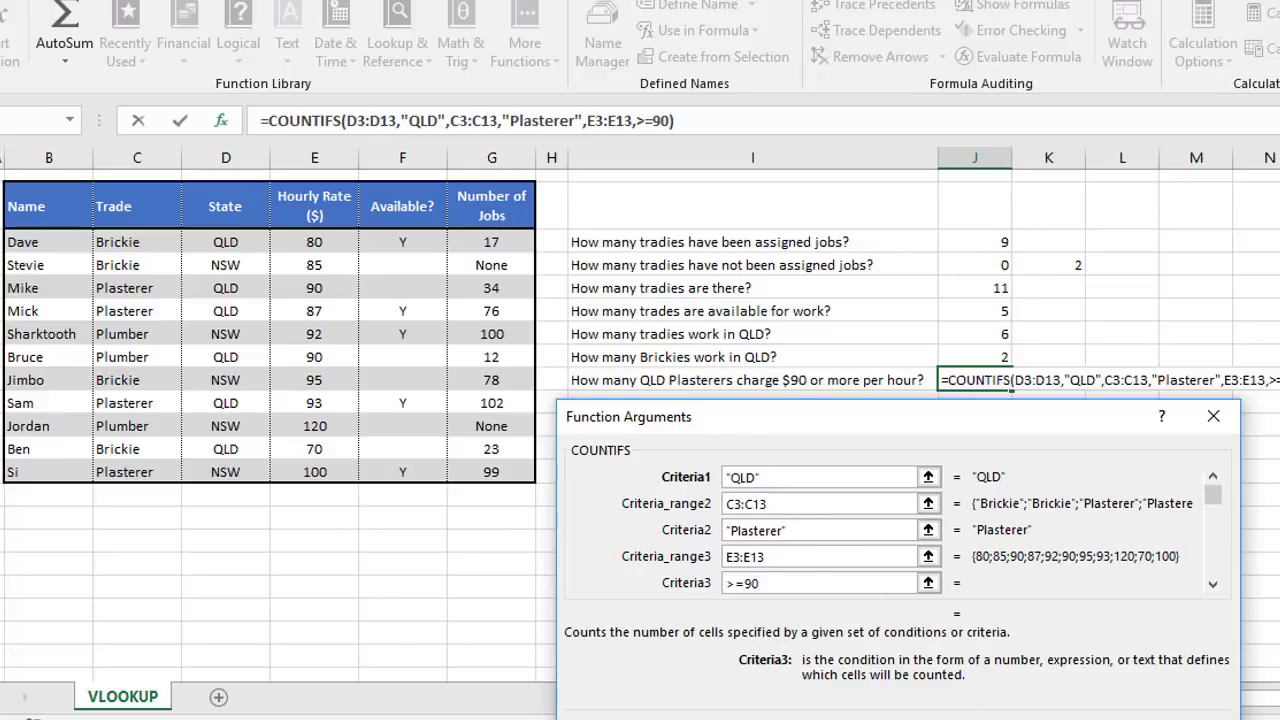
key(Return)
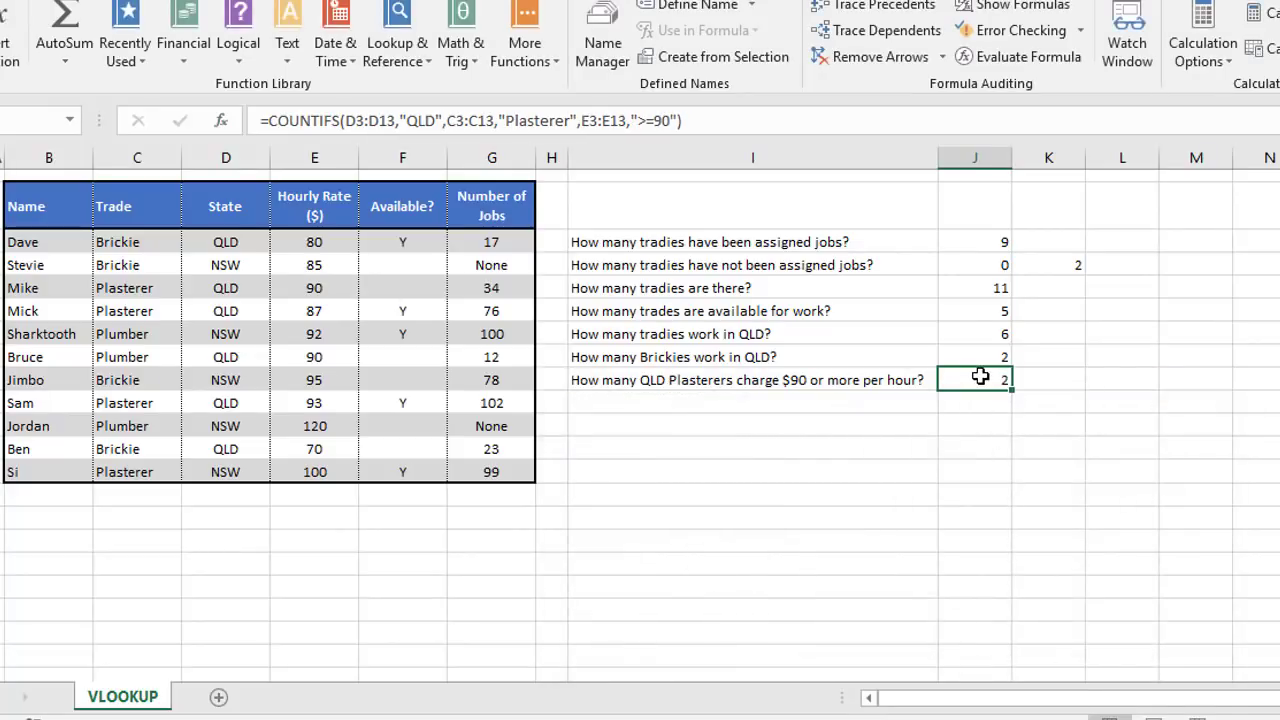